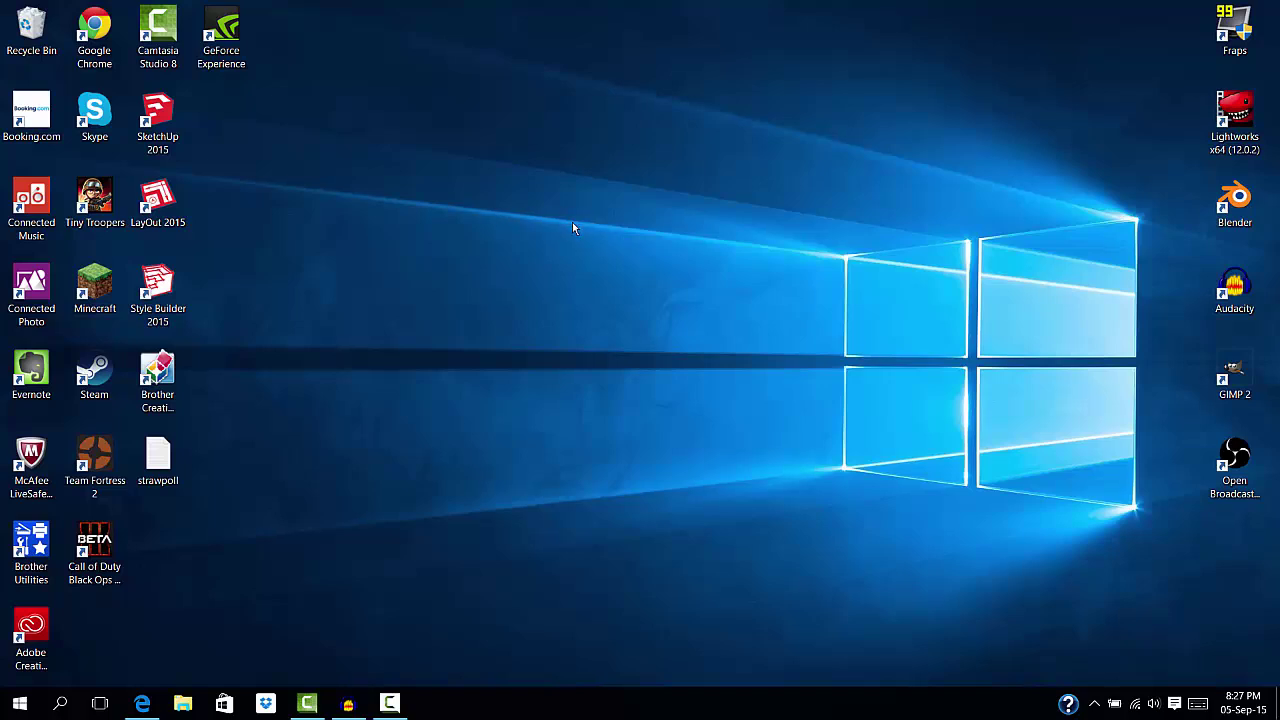
# Restore Camtasia and start a media import from the Music folder, then switch to YouTube in Edge
pyautogui.moveTo(268, 27); pyautogui.dragTo(1165, 641)
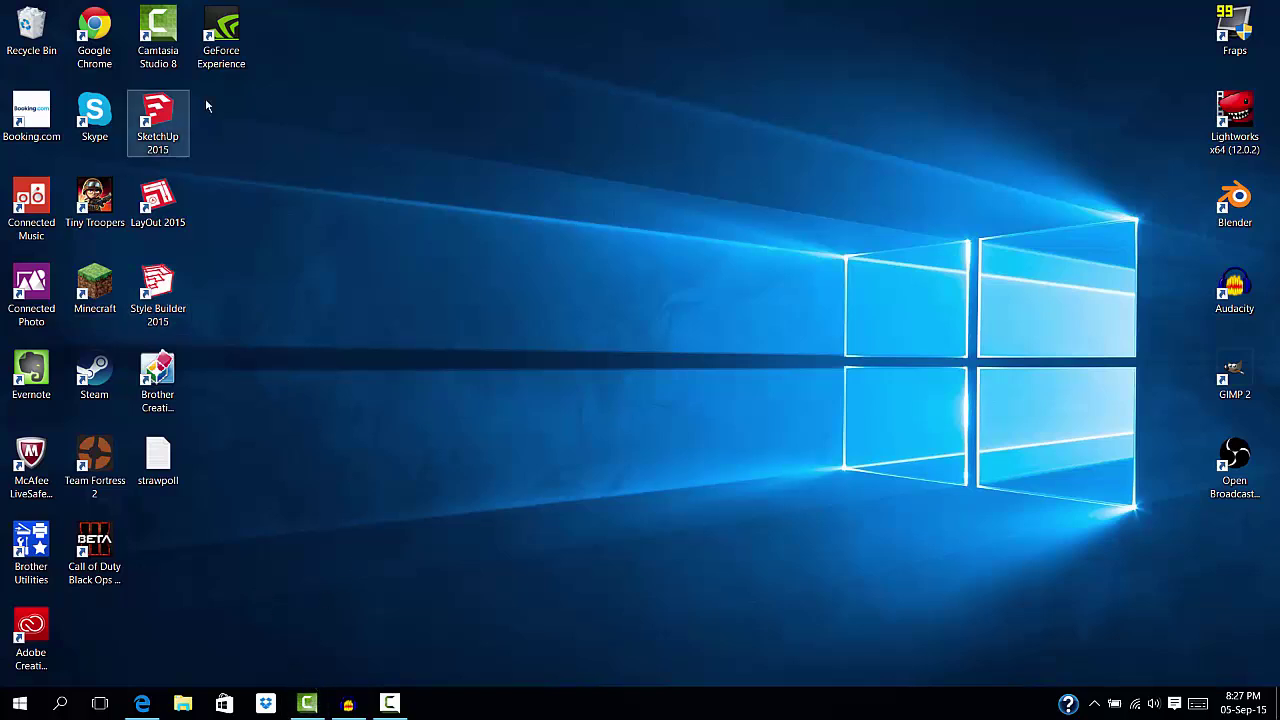
pyautogui.click(309, 703)
pyautogui.click(205, 12)
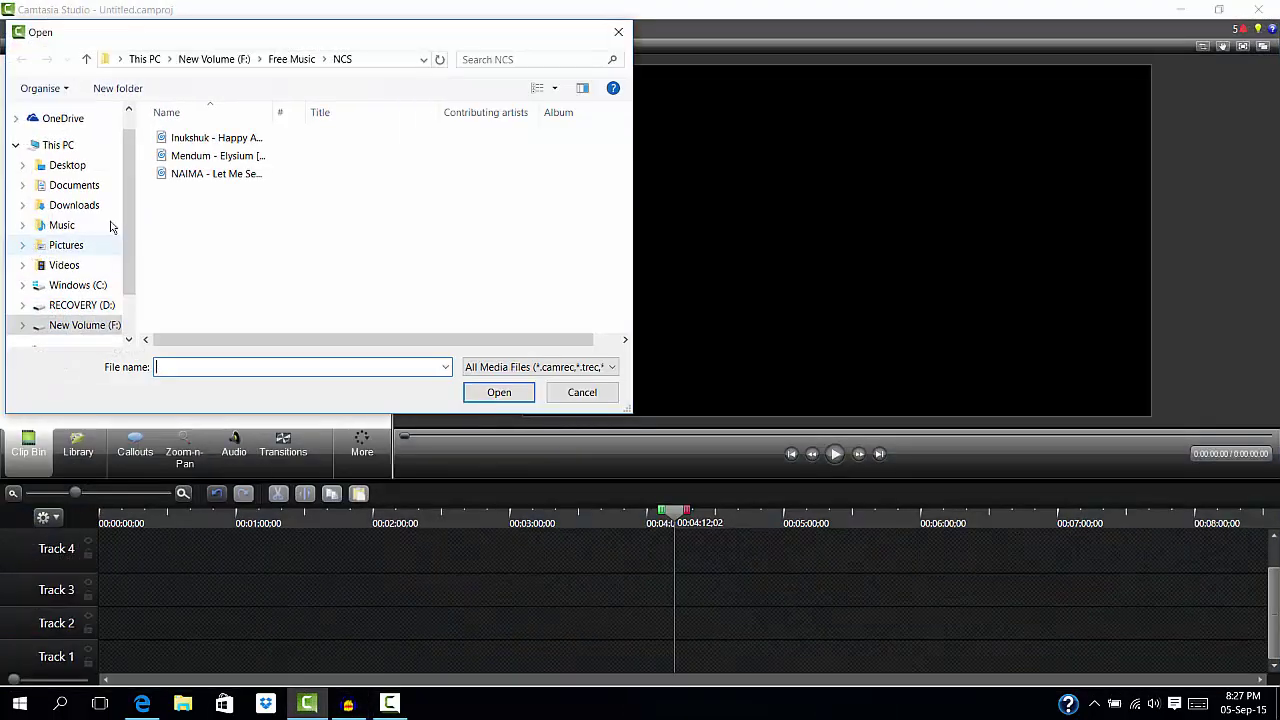
pyautogui.click(66, 226)
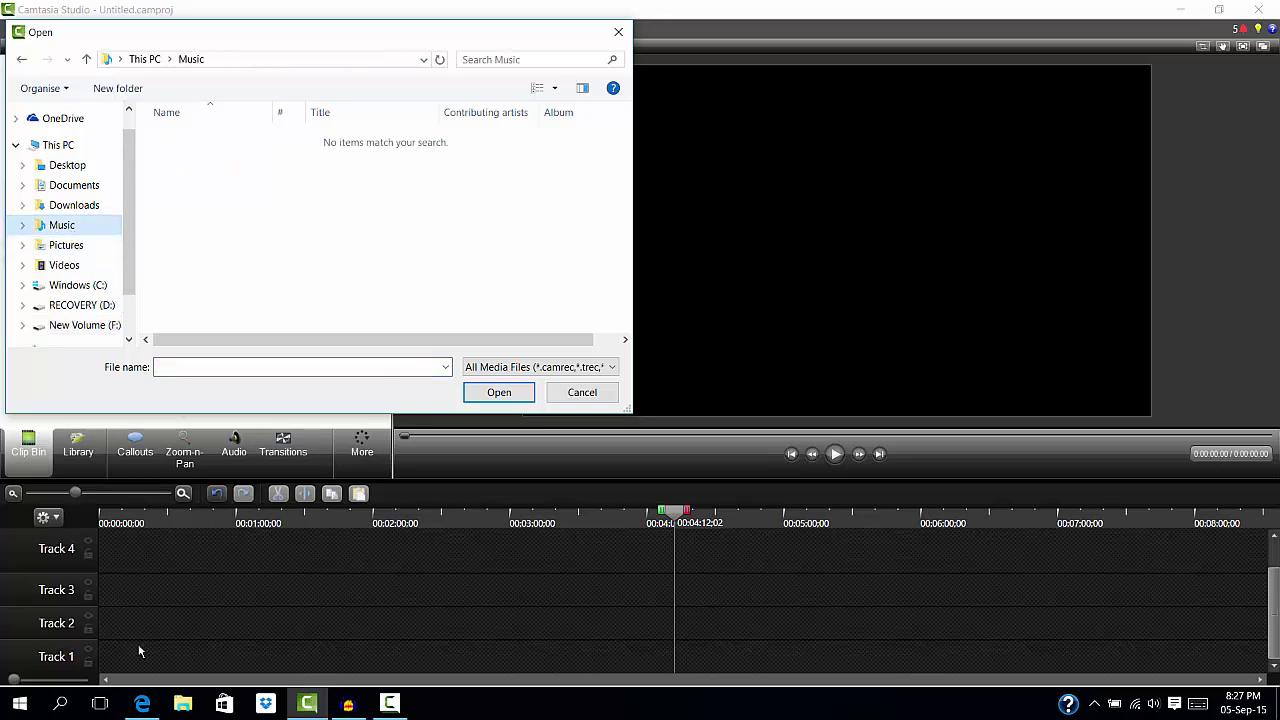
pyautogui.click(142, 703)
# Search YouTube for 'free outro' to list outro template videos
pyautogui.click(62, 567)
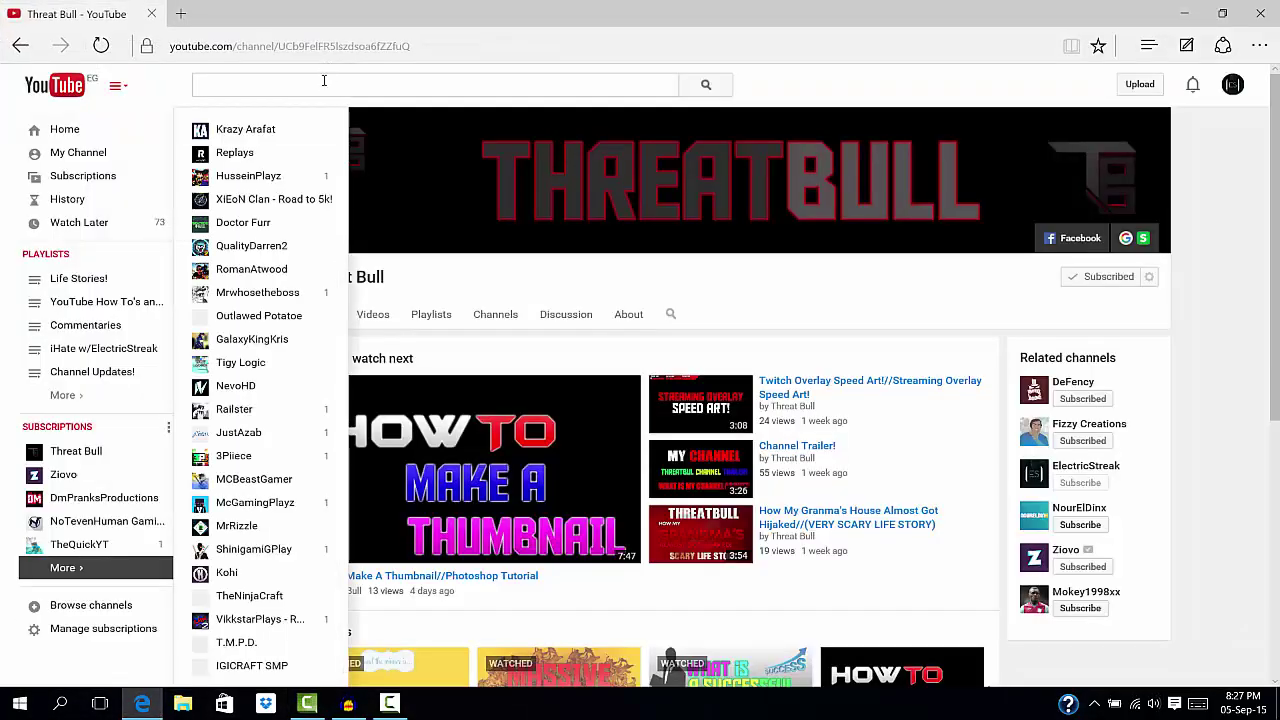
pyautogui.click(324, 80)
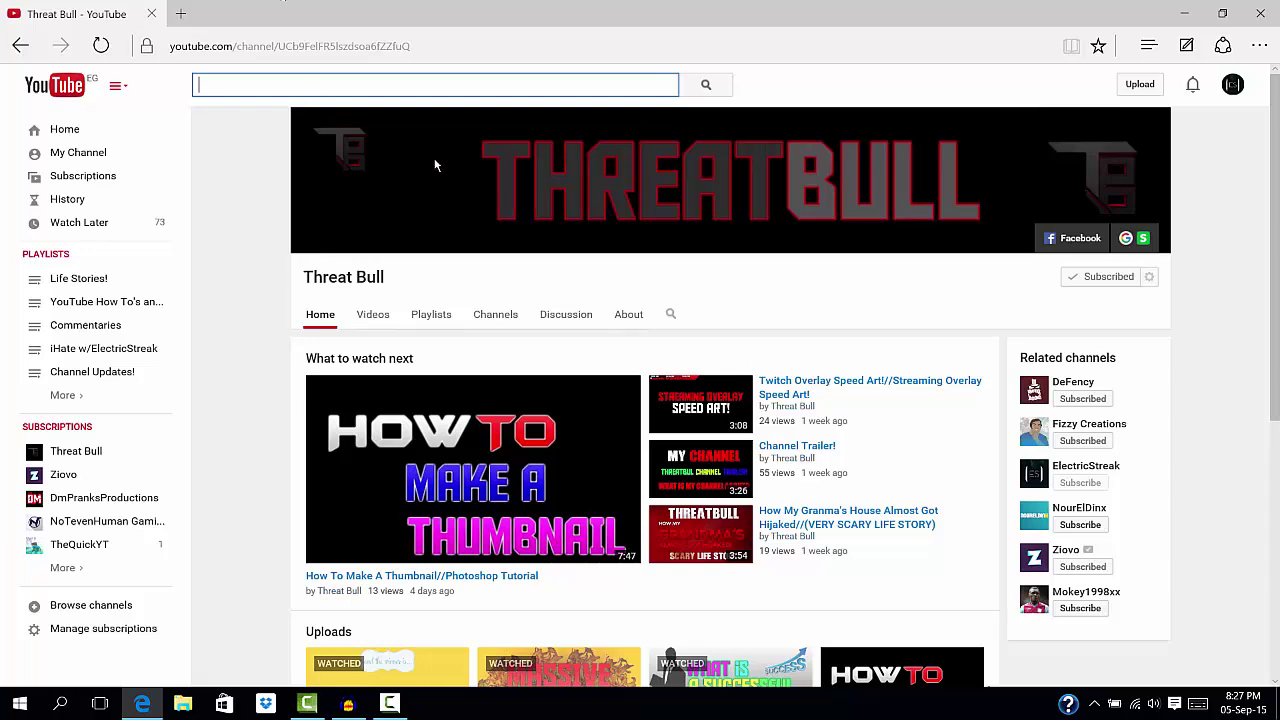
pyautogui.write('fre')
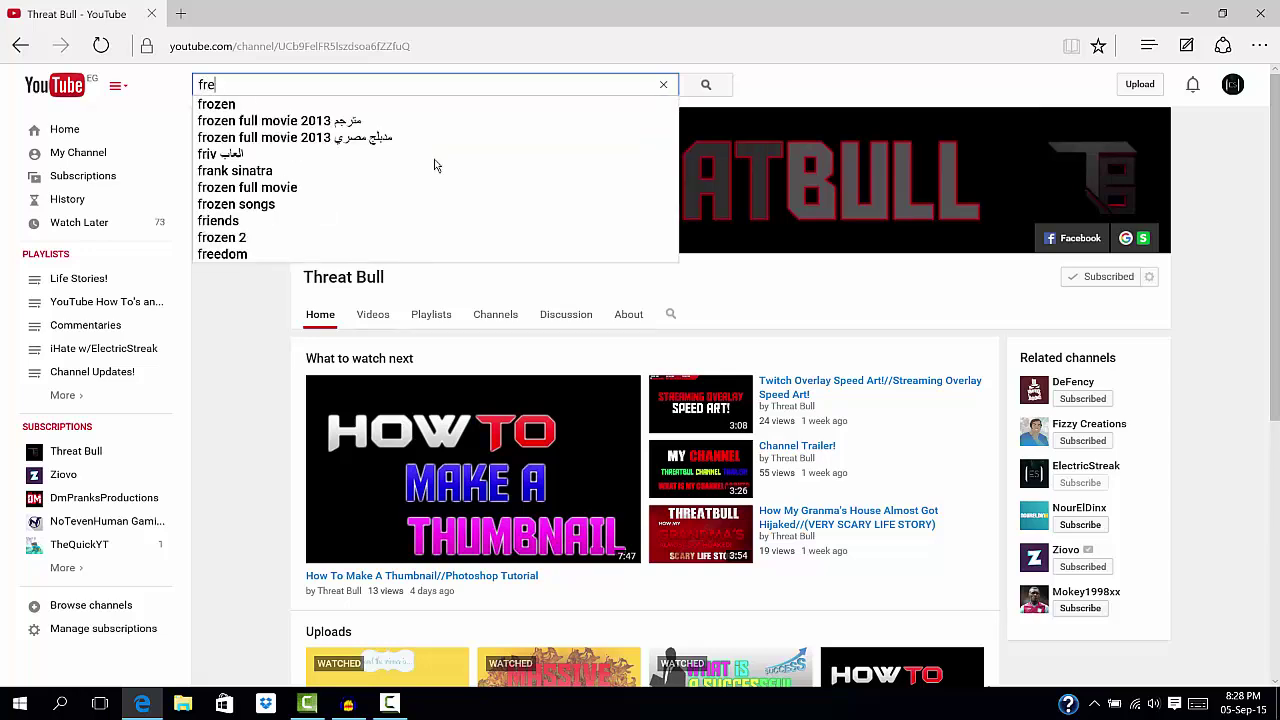
pyautogui.write('e outro')
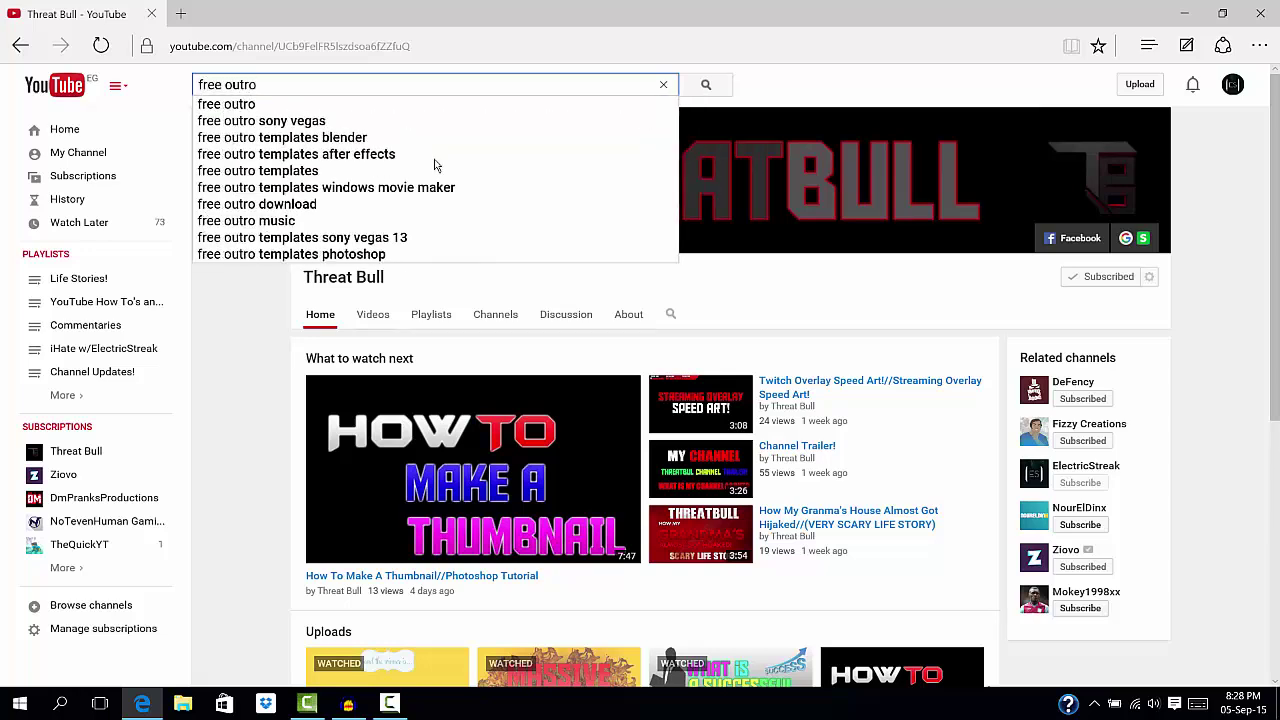
pyautogui.press('Return')
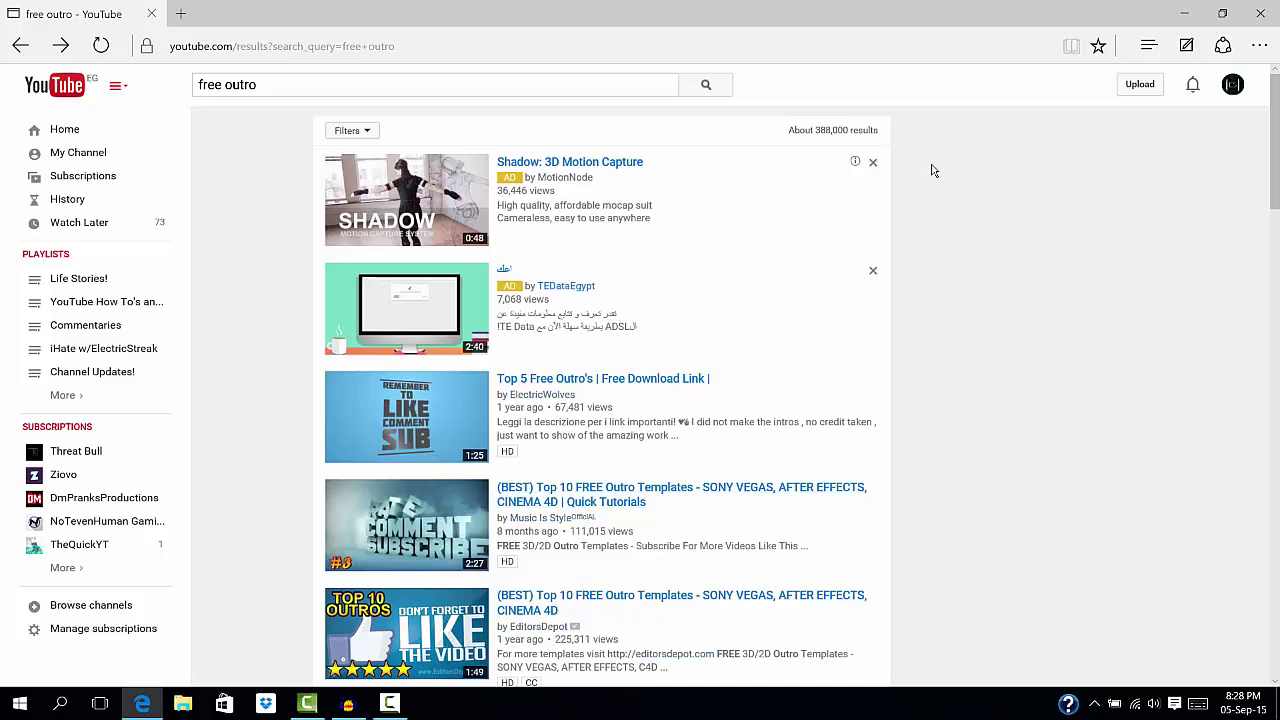
# Import Electro Outro - Snow Falling.mp4 from the Downloads folder into the clip bin
pyautogui.click(1184, 13)
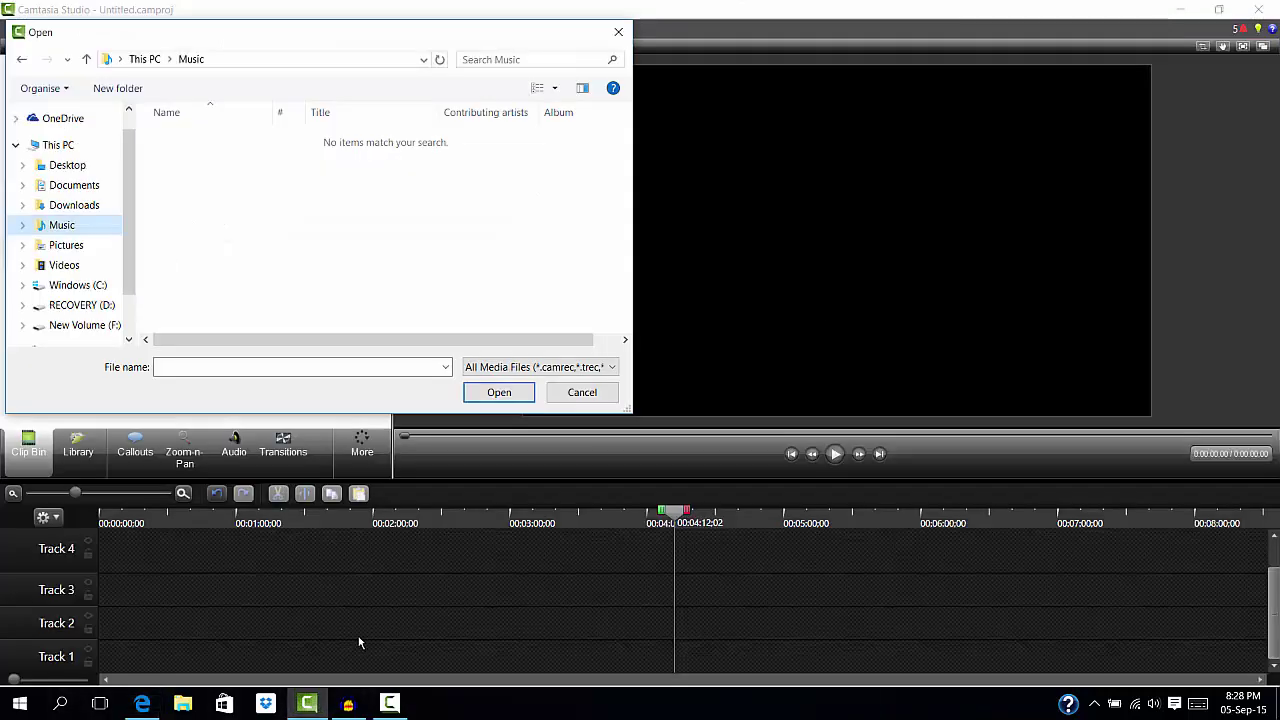
pyautogui.click(673, 516)
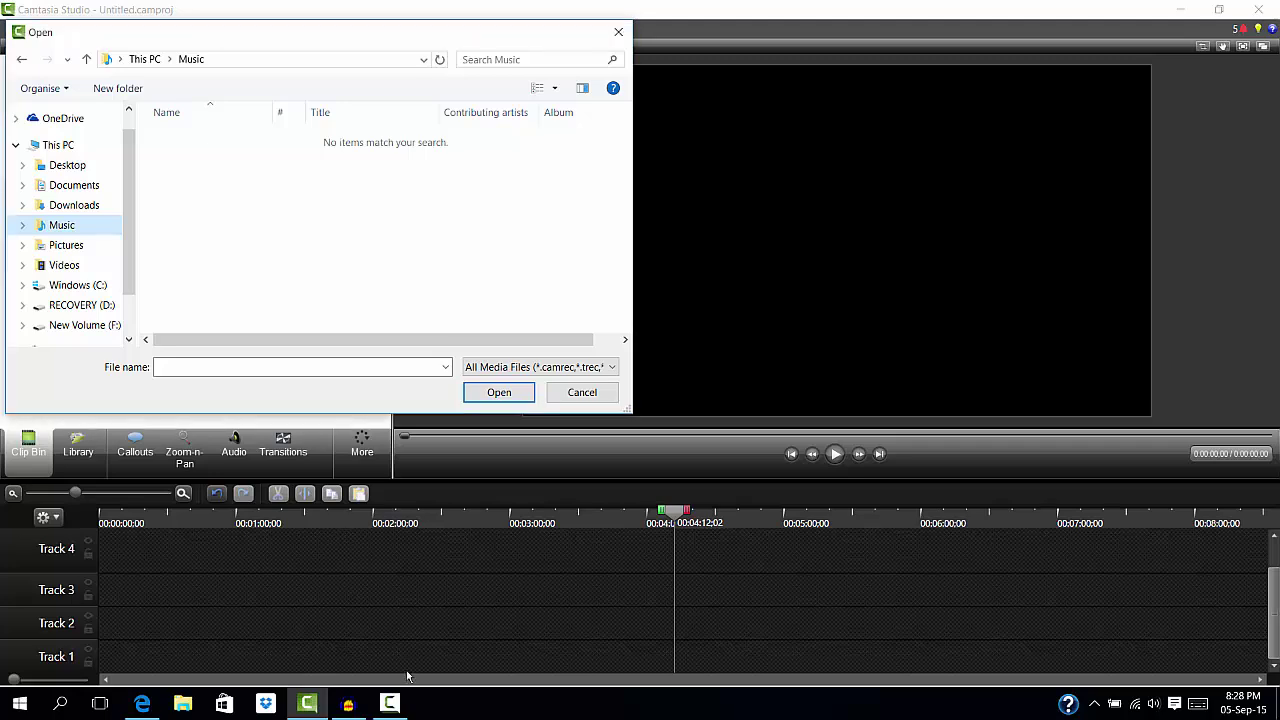
pyautogui.click(192, 517)
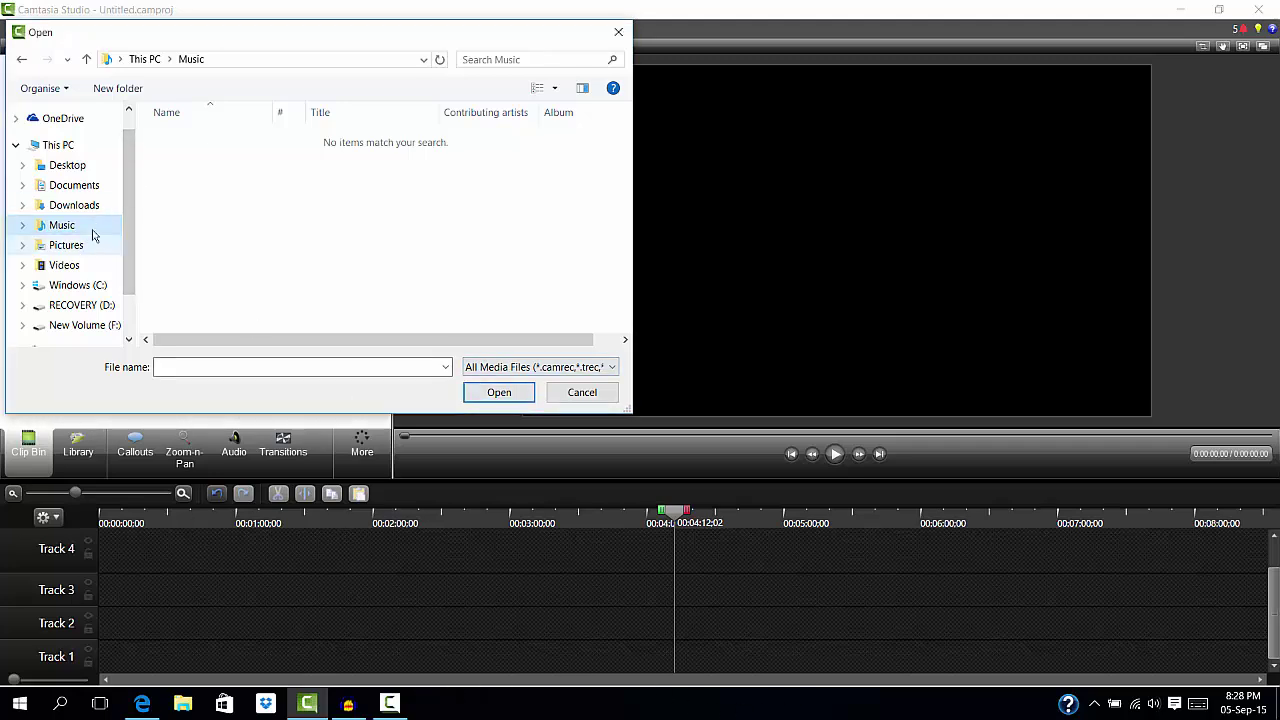
pyautogui.click(74, 205)
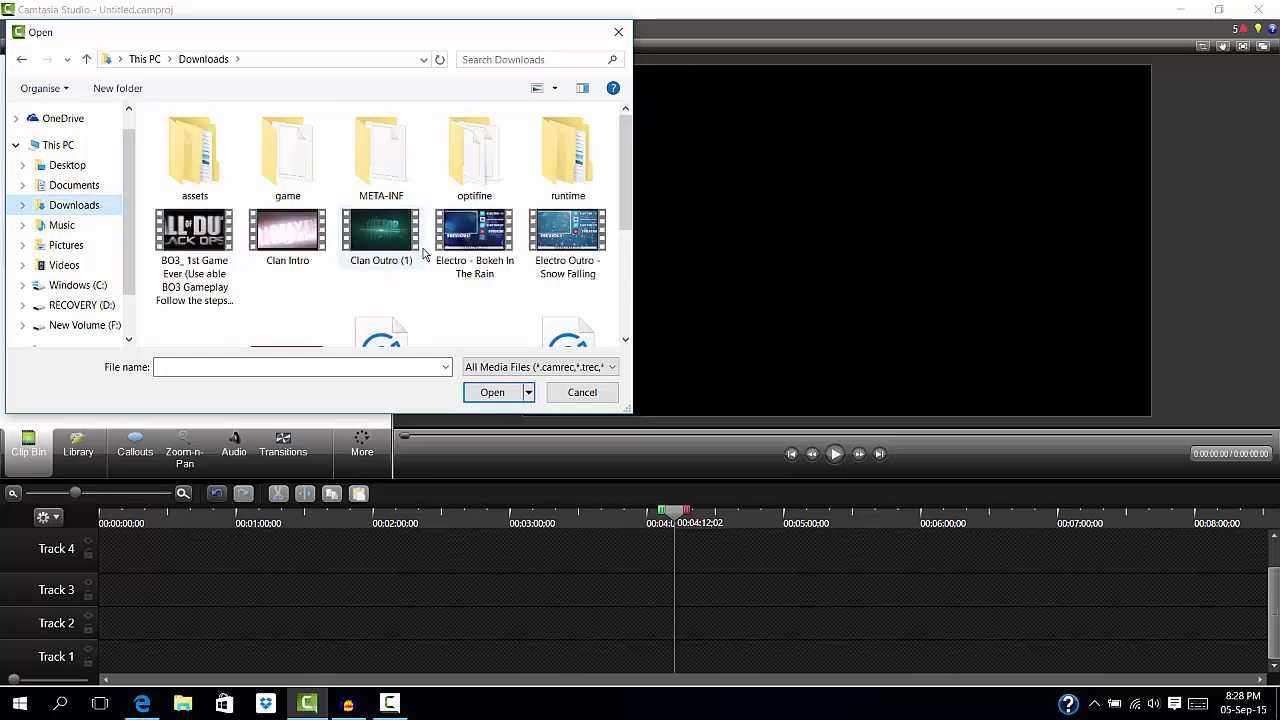
pyautogui.scroll(-1, 424, 254)
pyautogui.click(560, 152)
pyautogui.click(489, 395)
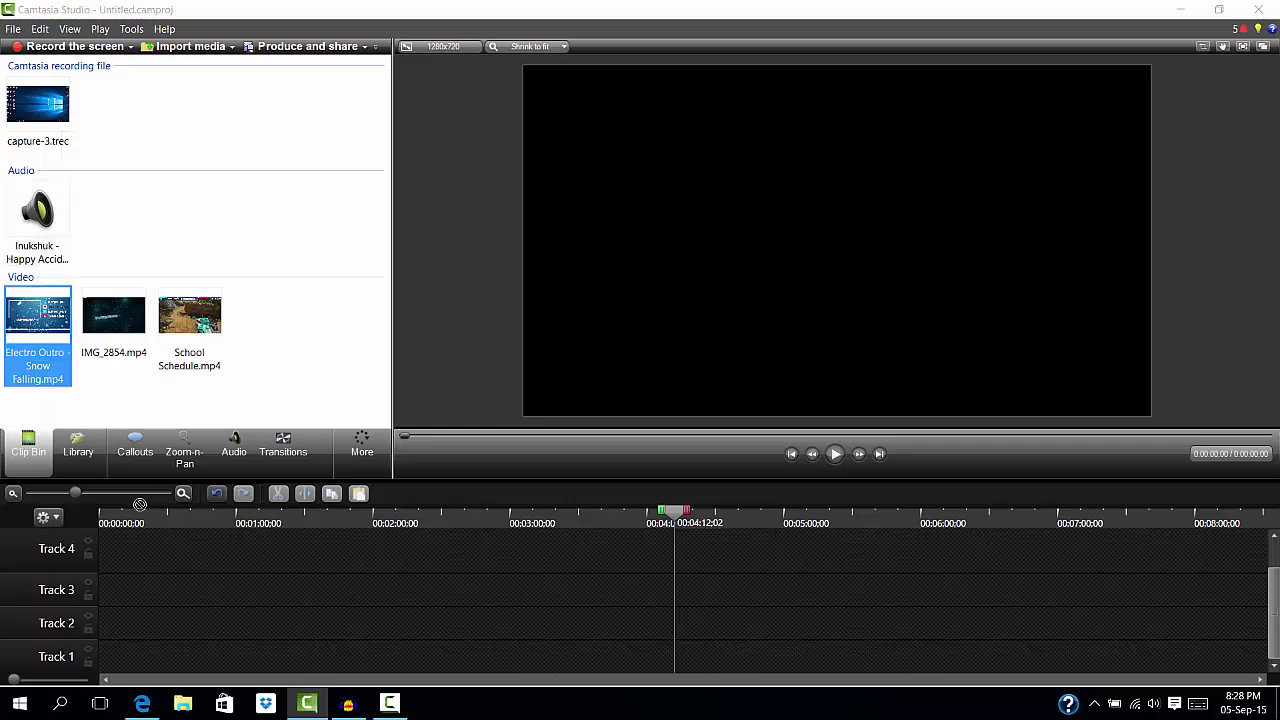
# Drop Electro Outro - Snow Falling at 0:00 on Track 4 and play a brief preview
pyautogui.moveTo(16, 313); pyautogui.dragTo(160, 558)
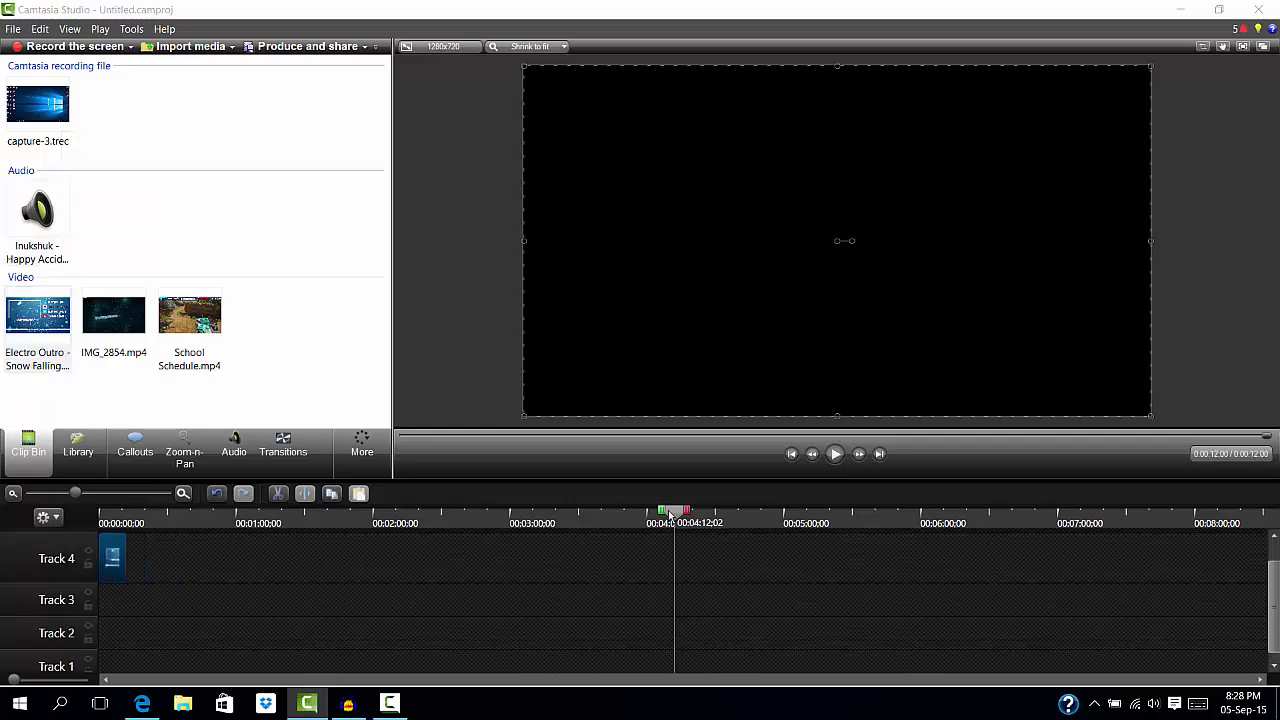
pyautogui.moveTo(670, 515); pyautogui.dragTo(104, 515)
pyautogui.click(835, 453)
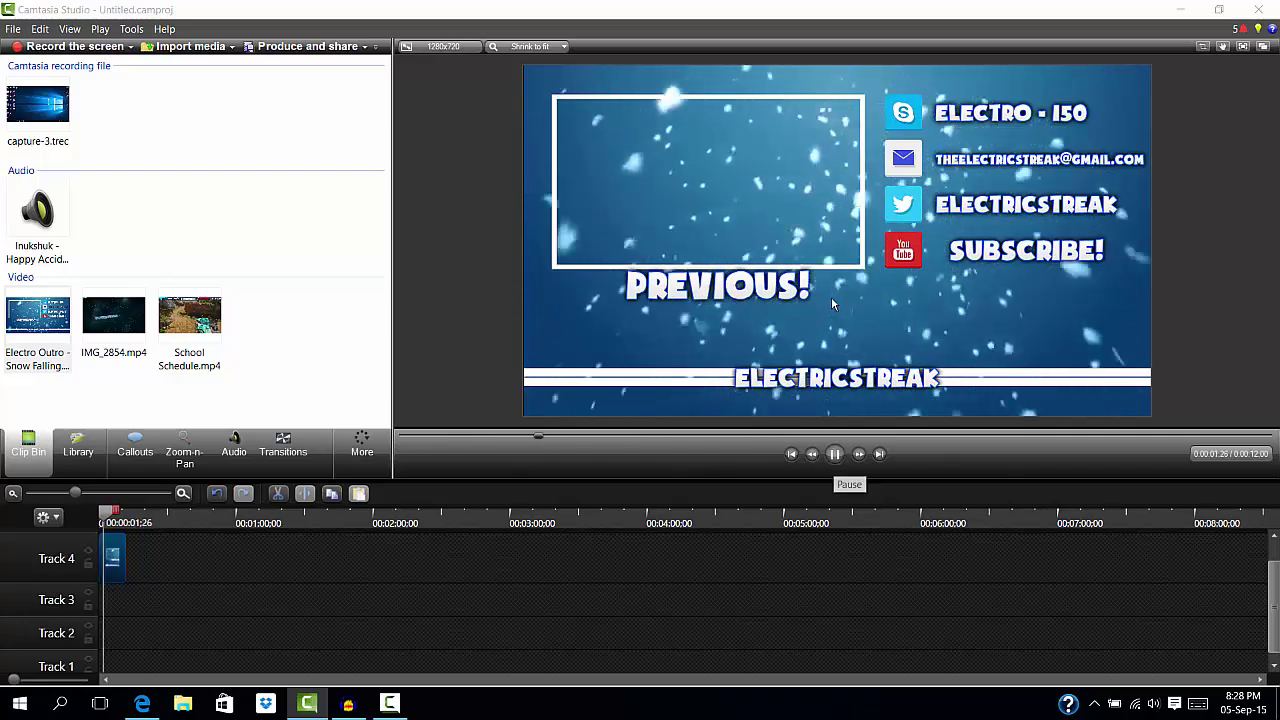
pyautogui.click(836, 455)
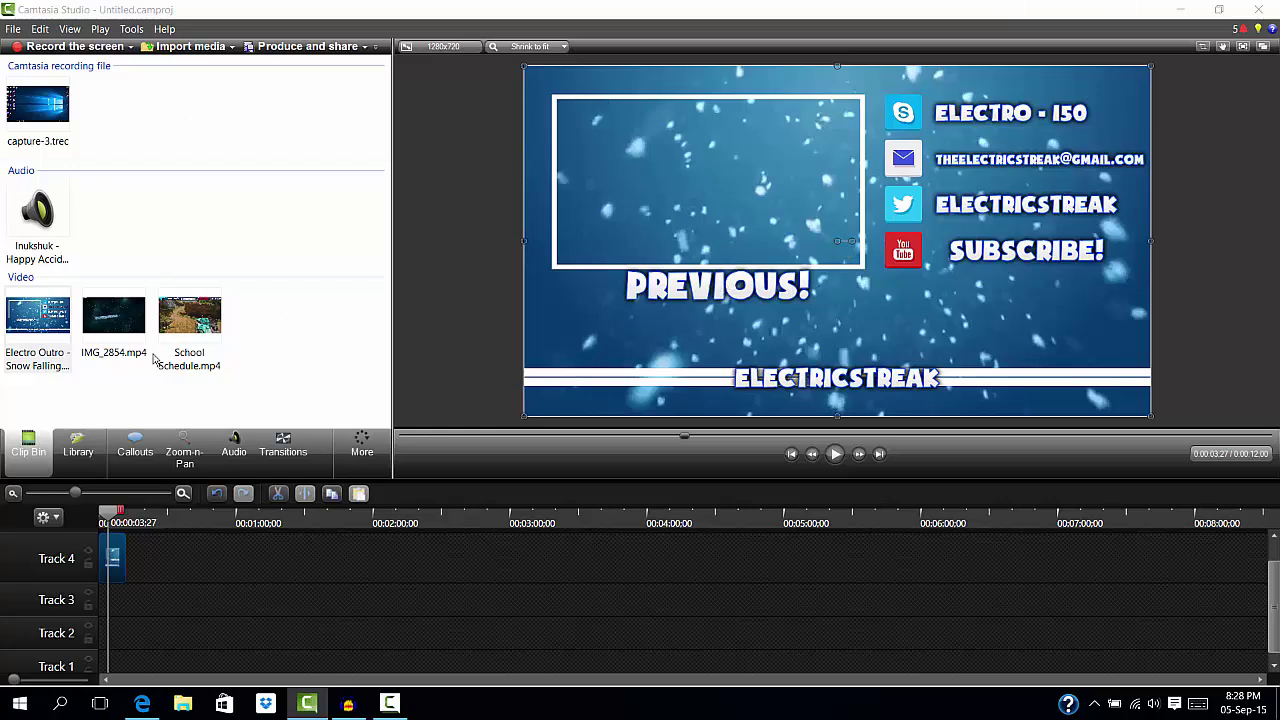
# Move the outro to Track 3 and place School Schedule.mp4 at the start of Track 4, previewing it
pyautogui.moveTo(110, 515)
pyautogui.mouseDown()
pyautogui.moveTo(93, 532)
pyautogui.moveTo(106, 601)
pyautogui.mouseUp()
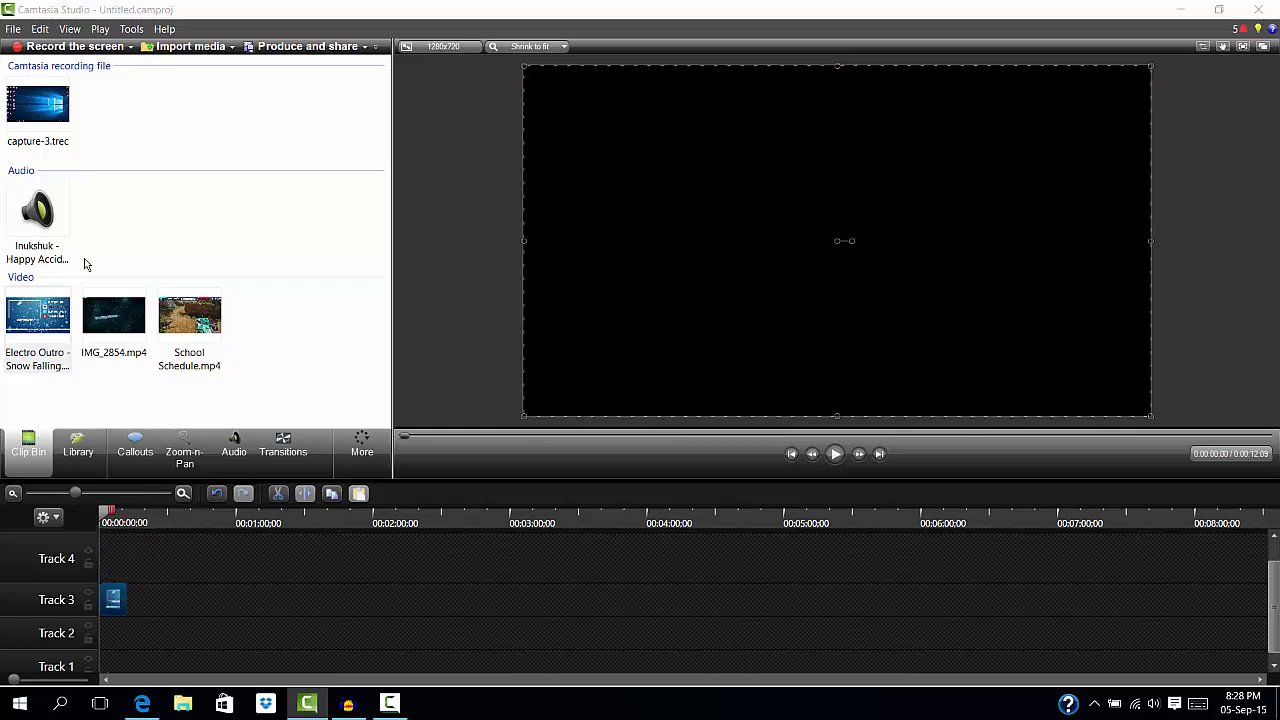
pyautogui.moveTo(189, 325); pyautogui.dragTo(213, 396)
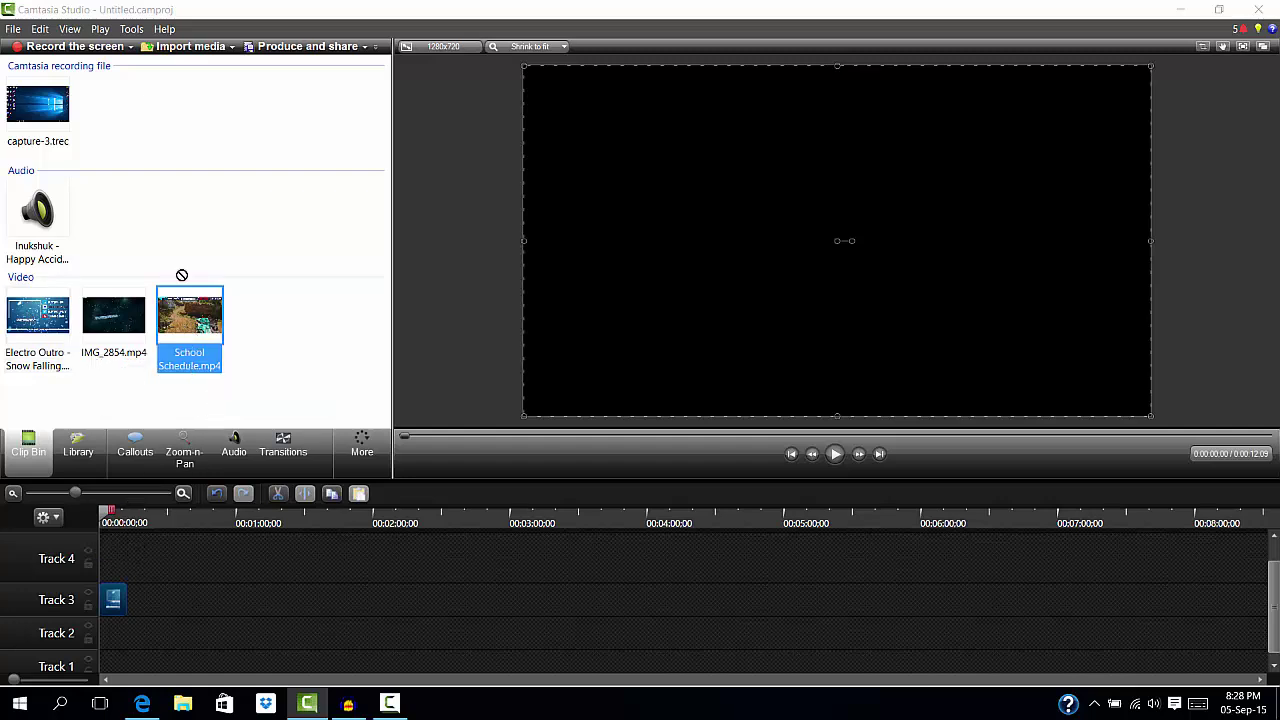
pyautogui.moveTo(129, 561); pyautogui.dragTo(135, 560)
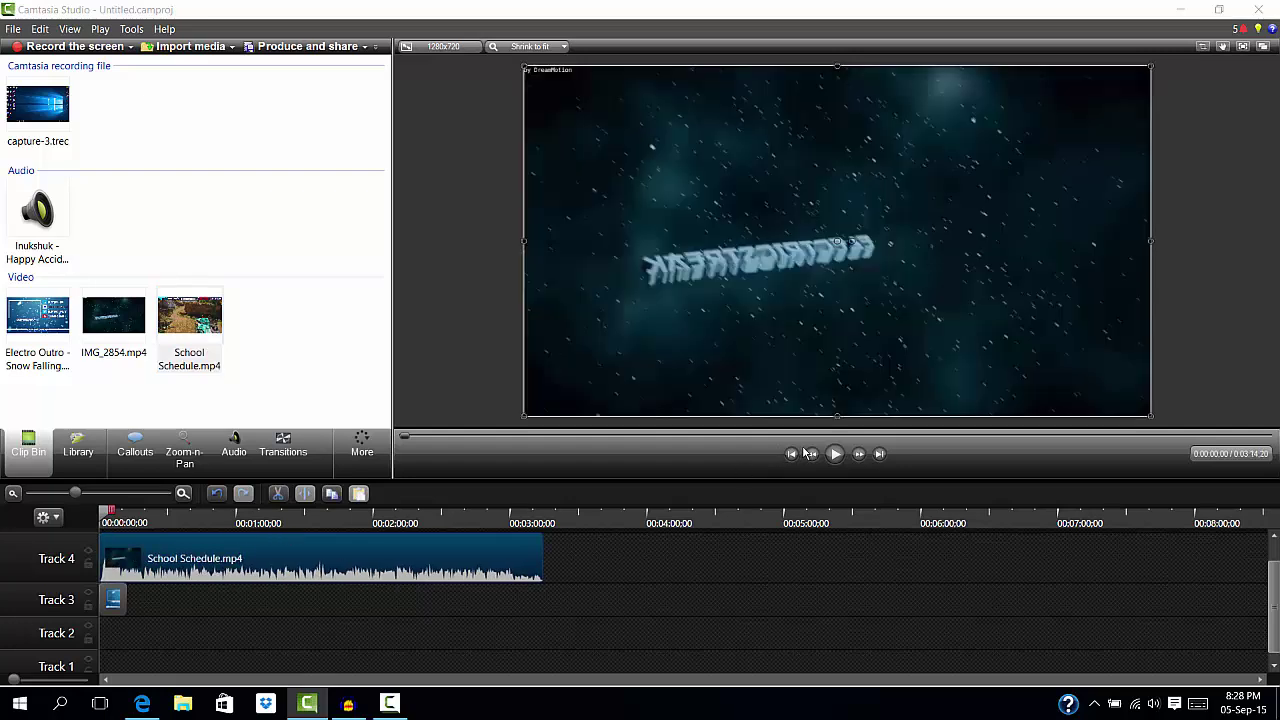
pyautogui.click(835, 453)
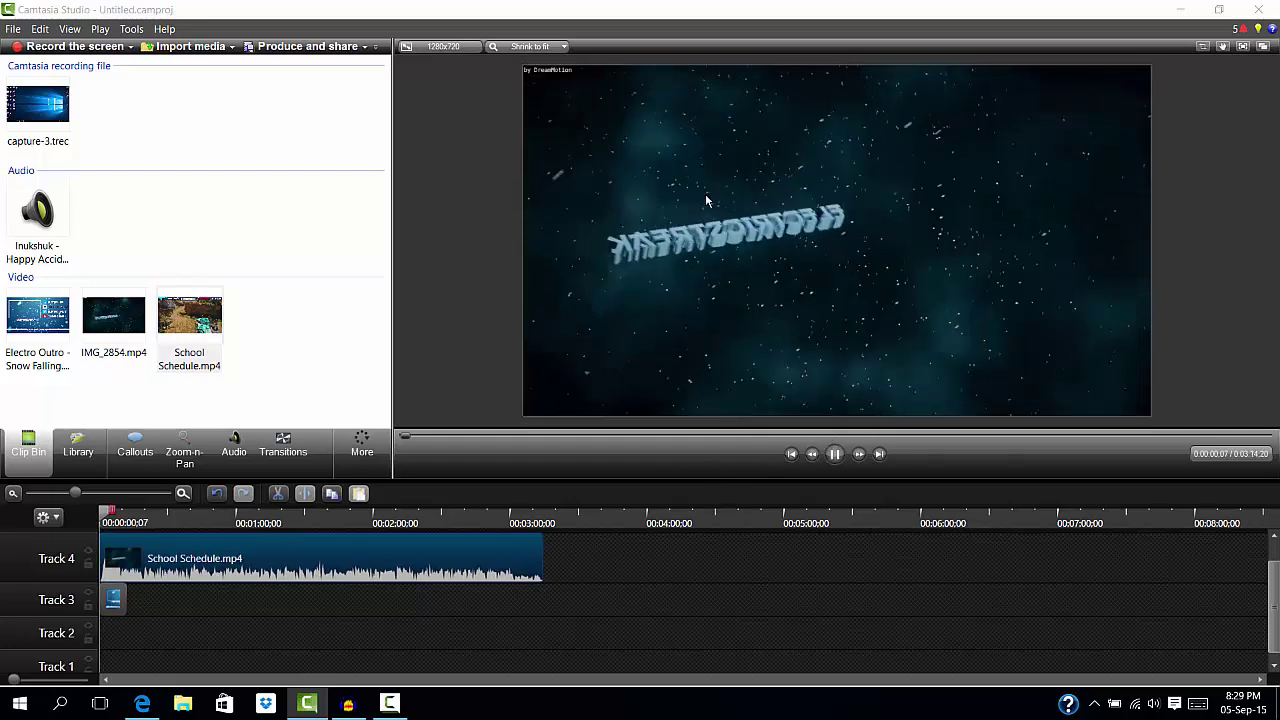
pyautogui.click(835, 453)
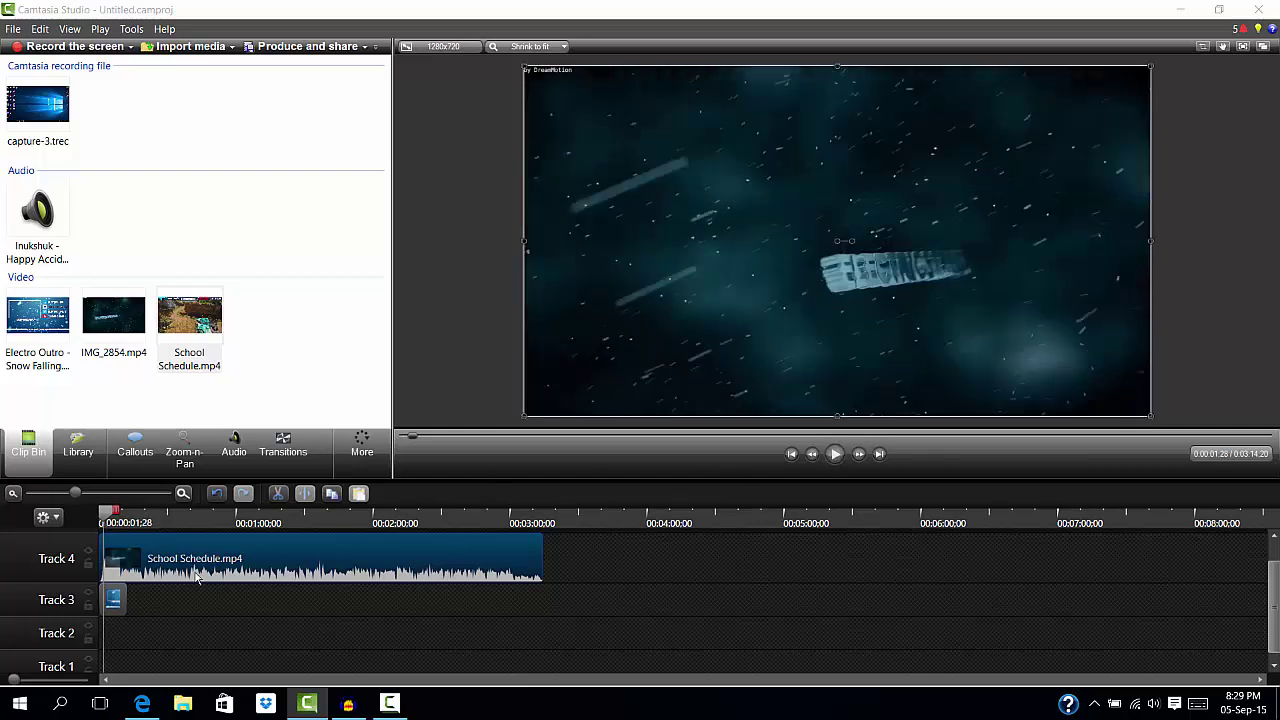
pyautogui.click(104, 515)
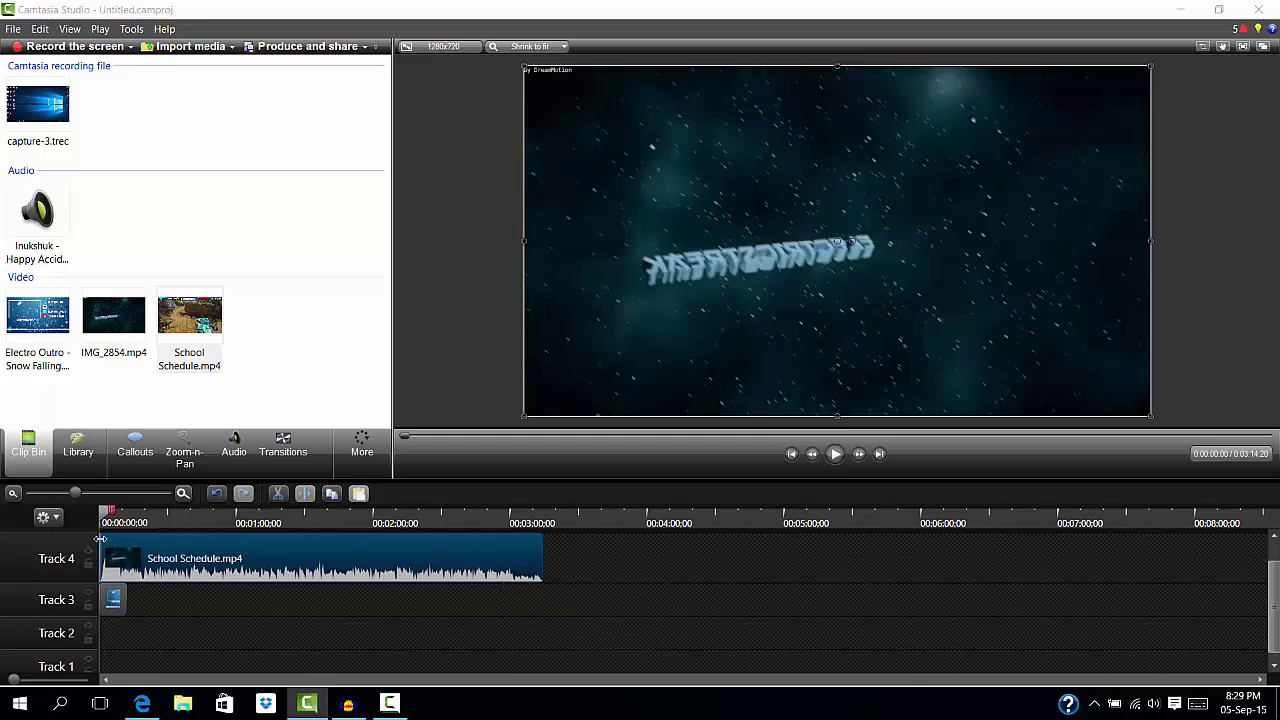
# Trim School Schedule to end at 0:00:12;09 and lower its volume line to silence
pyautogui.moveTo(101, 539)
pyautogui.mouseDown()
pyautogui.moveTo(243, 555)
pyautogui.moveTo(141, 555)
pyautogui.mouseUp()
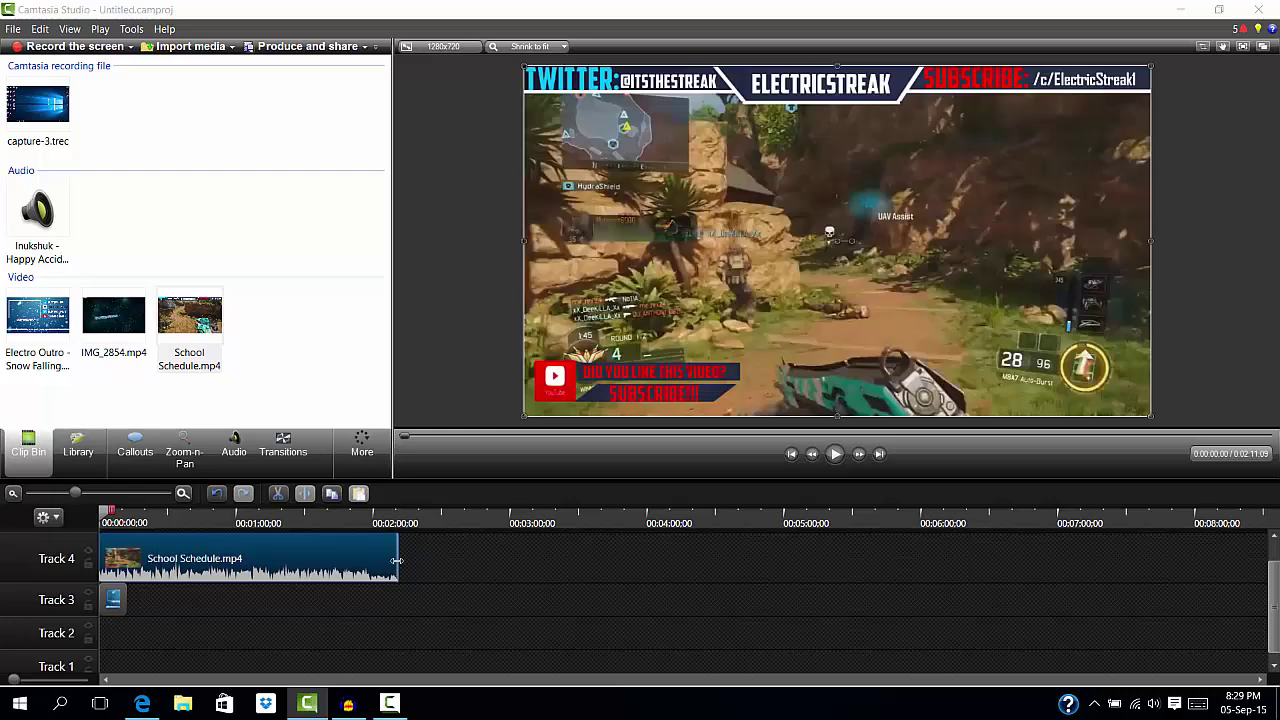
pyautogui.moveTo(397, 557)
pyautogui.mouseDown()
pyautogui.moveTo(113, 556)
pyautogui.moveTo(130, 542)
pyautogui.moveTo(117, 567)
pyautogui.mouseUp()
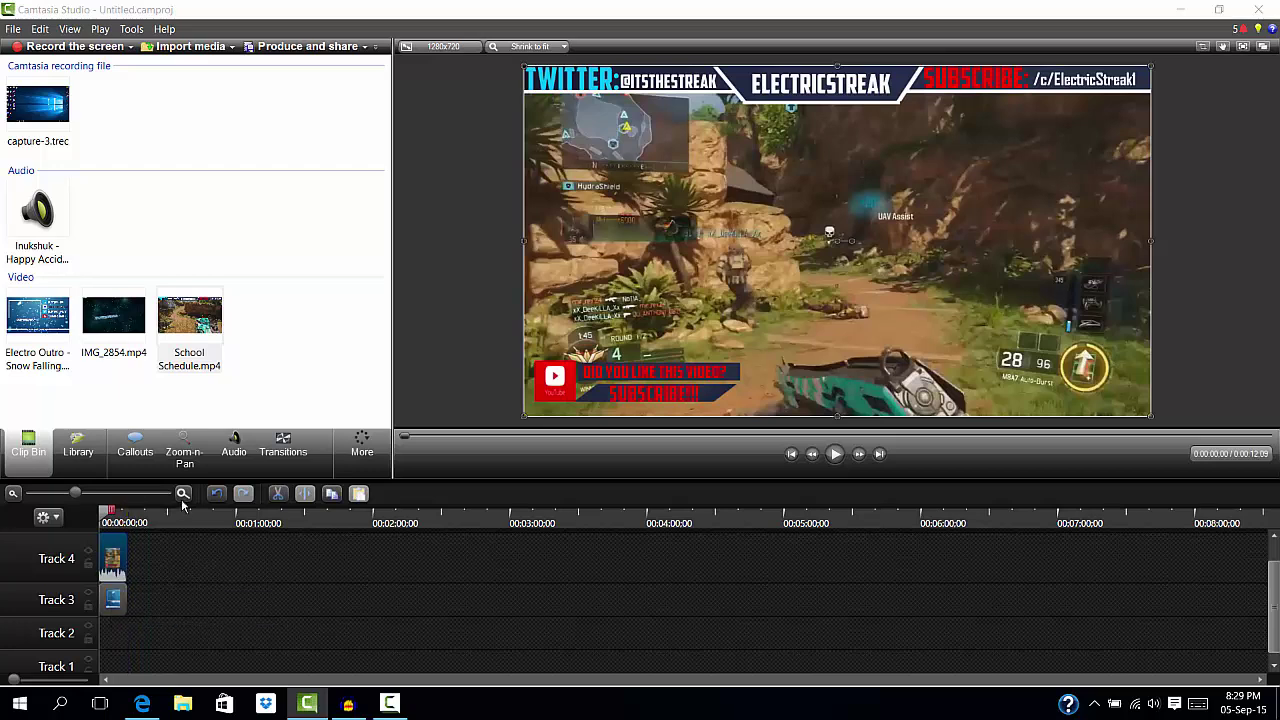
pyautogui.click(234, 448)
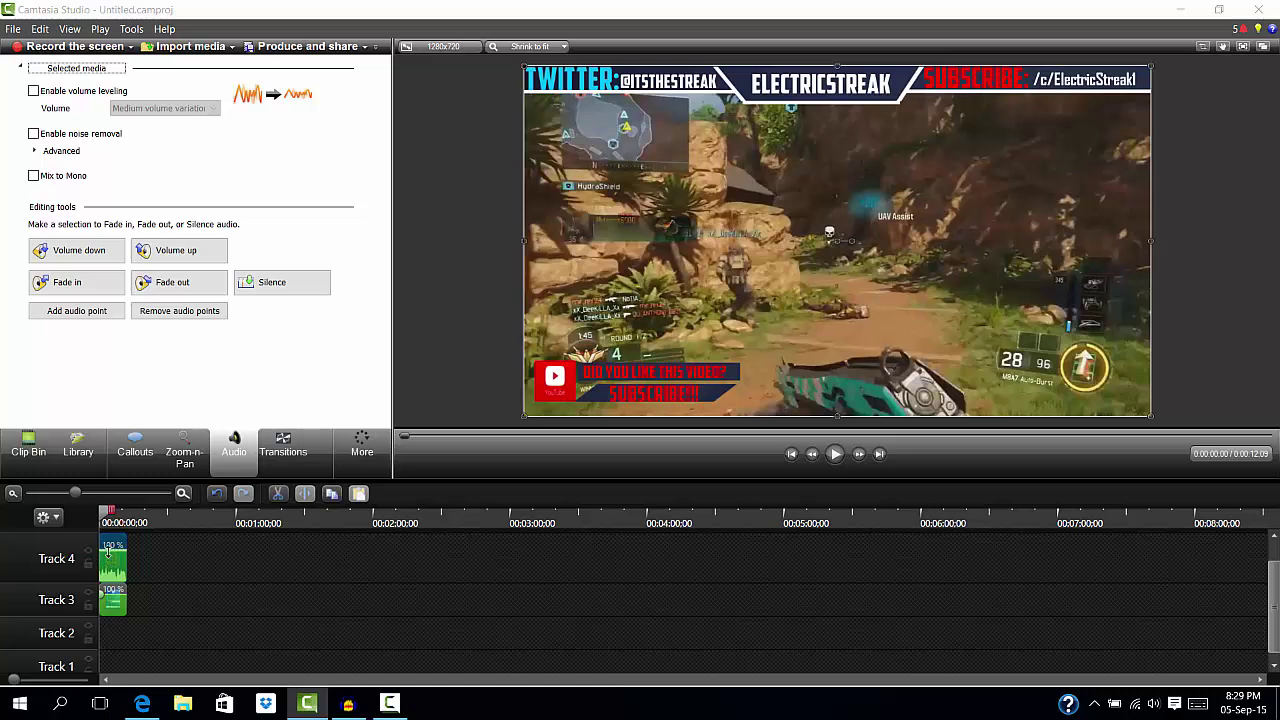
pyautogui.moveTo(109, 551); pyautogui.dragTo(112, 573)
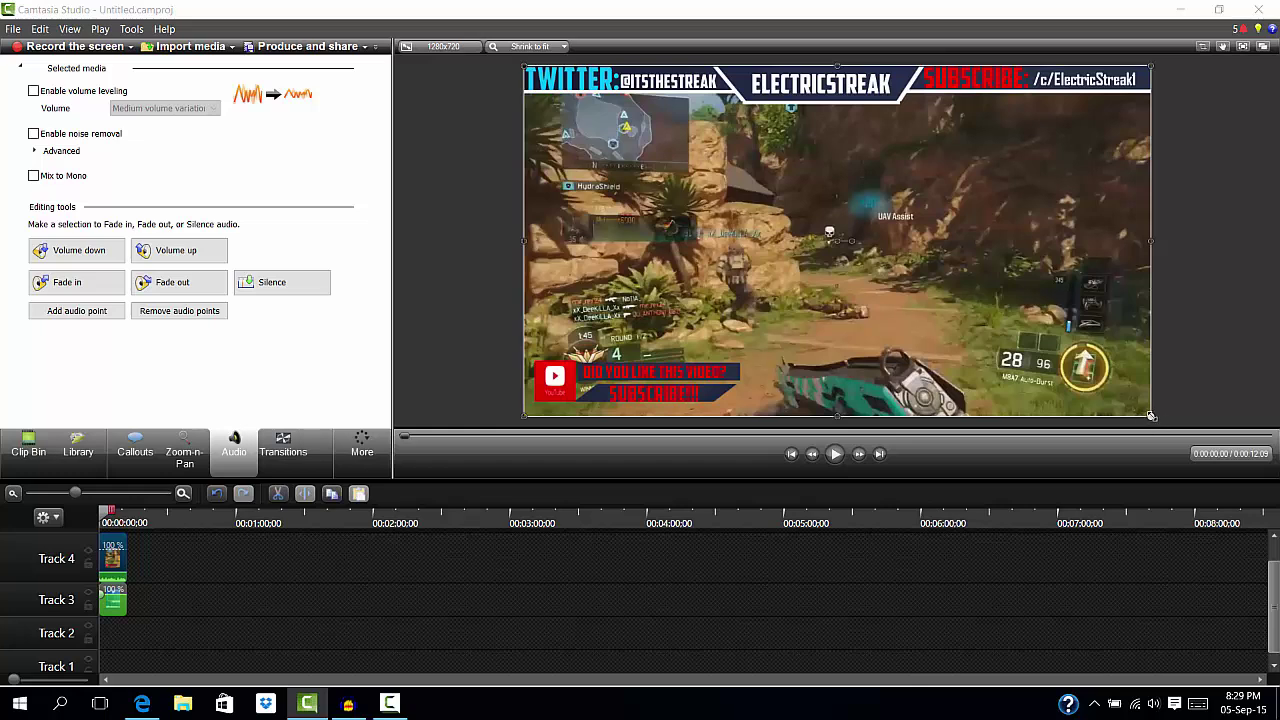
# Scale the gameplay video down and fit it exactly inside the white frame above PREVIOUS!
pyautogui.moveTo(1151, 416); pyautogui.dragTo(745, 199)
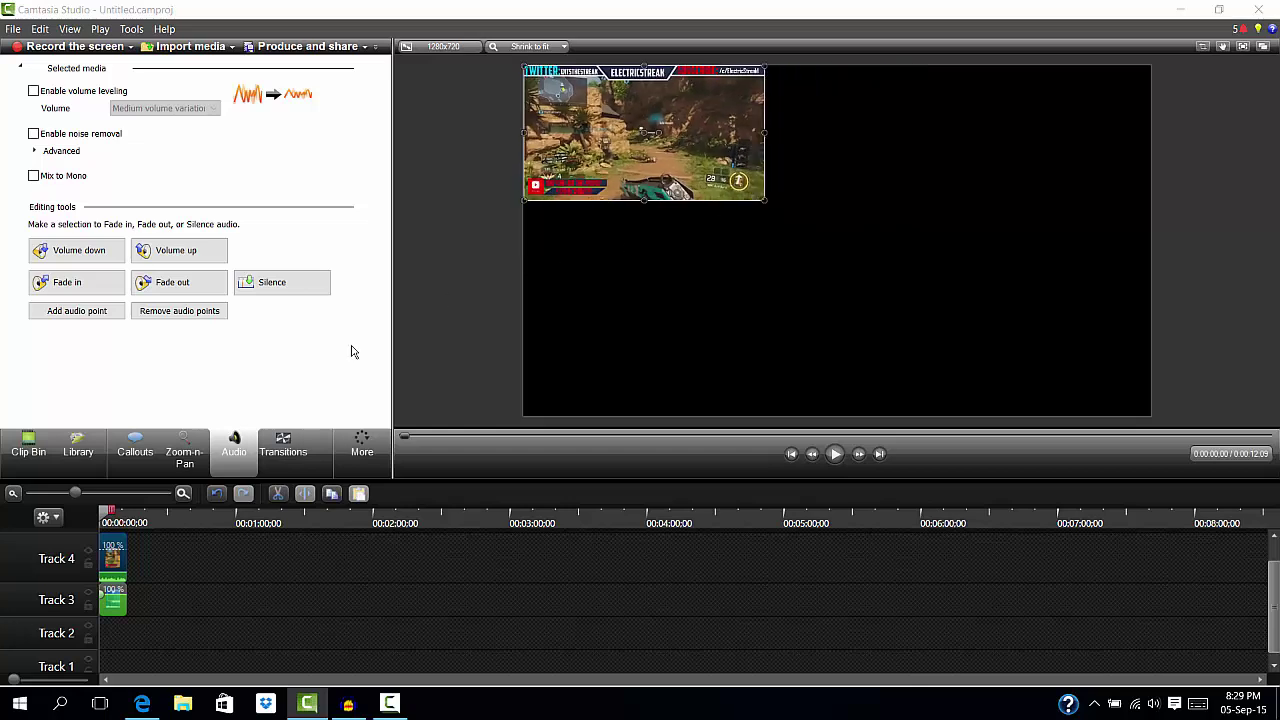
pyautogui.moveTo(97, 518); pyautogui.dragTo(112, 516)
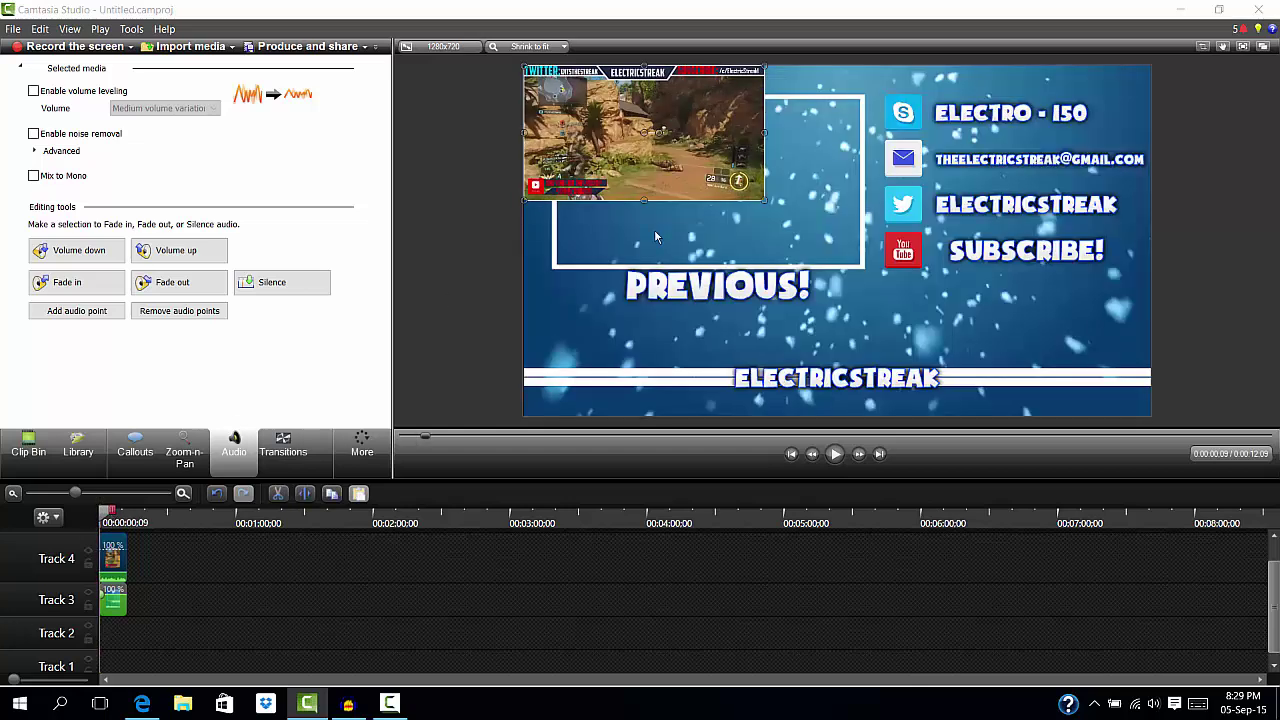
pyautogui.moveTo(711, 177); pyautogui.dragTo(923, 293)
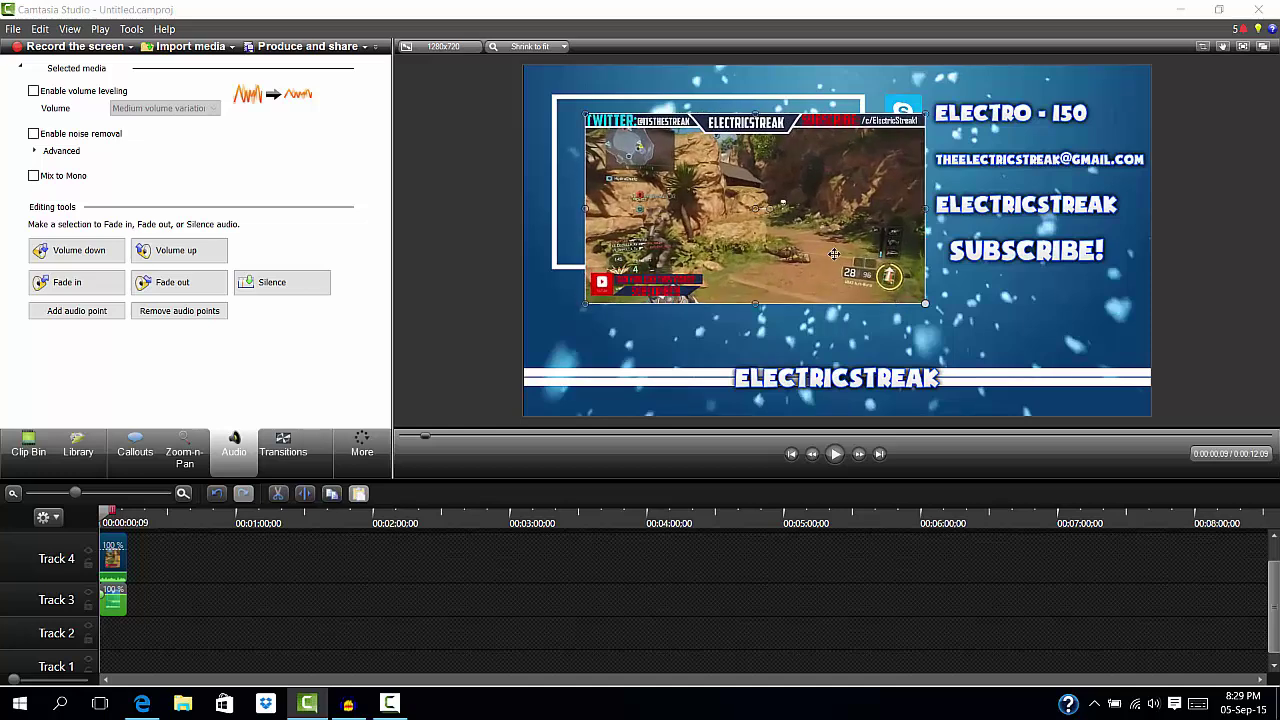
pyautogui.moveTo(833, 242); pyautogui.dragTo(793, 219)
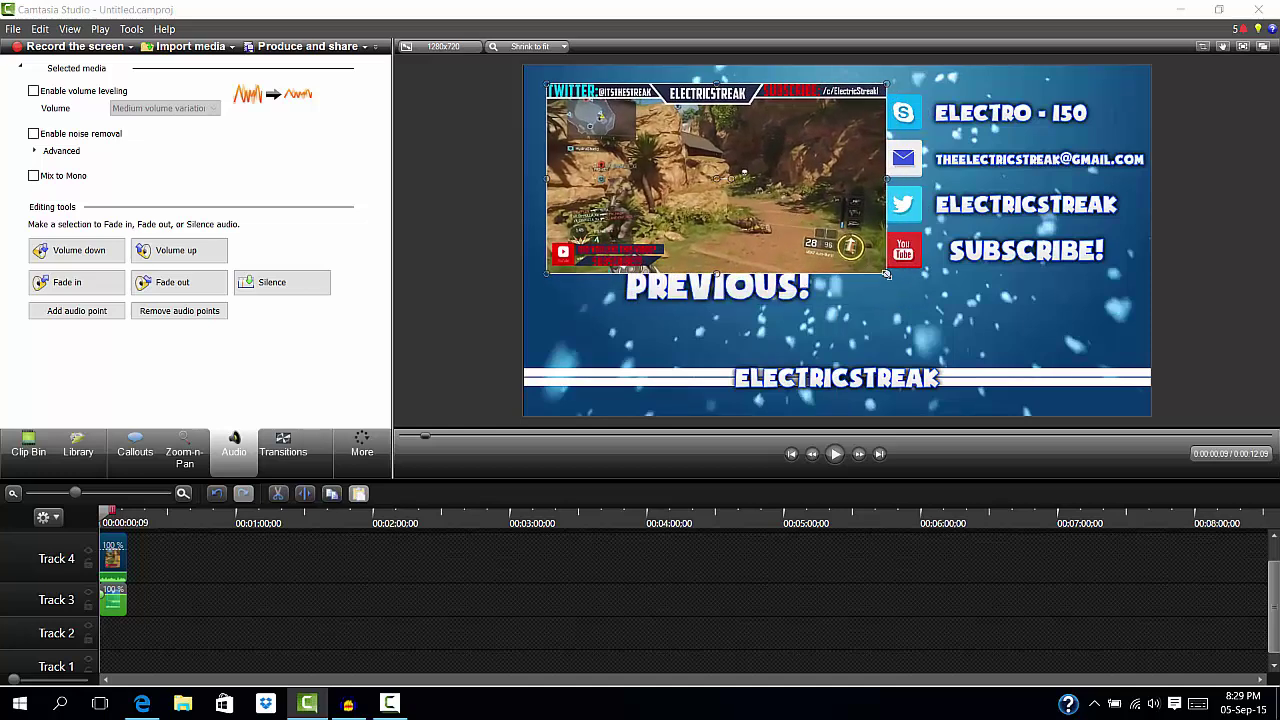
pyautogui.moveTo(886, 273); pyautogui.dragTo(853, 260)
pyautogui.moveTo(780, 190); pyautogui.dragTo(786, 196)
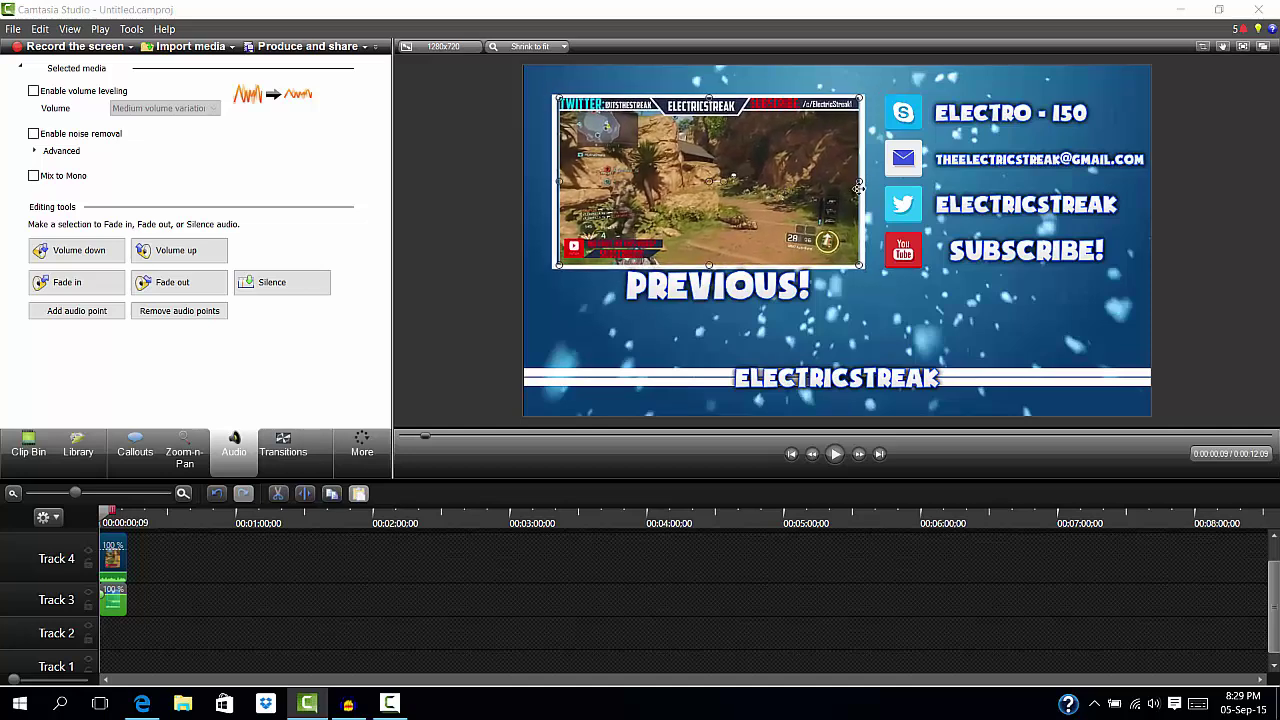
pyautogui.moveTo(861, 183); pyautogui.dragTo(863, 183)
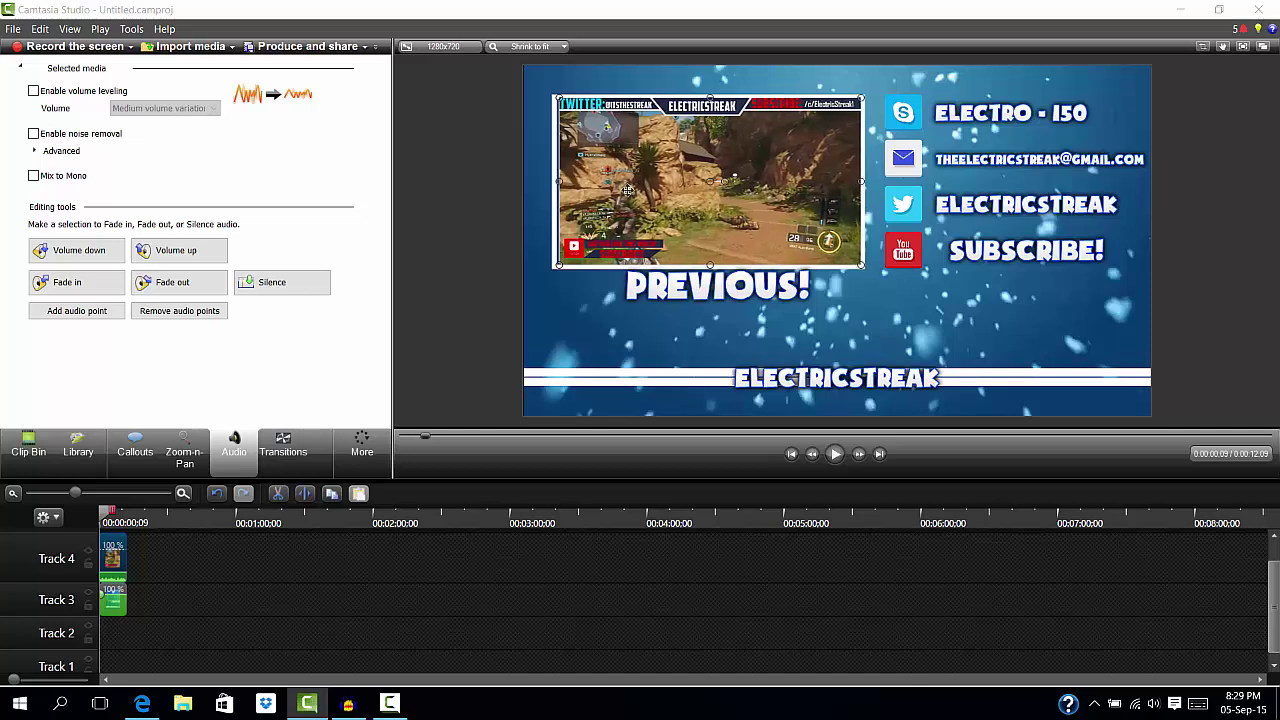
pyautogui.moveTo(559, 183); pyautogui.dragTo(556, 183)
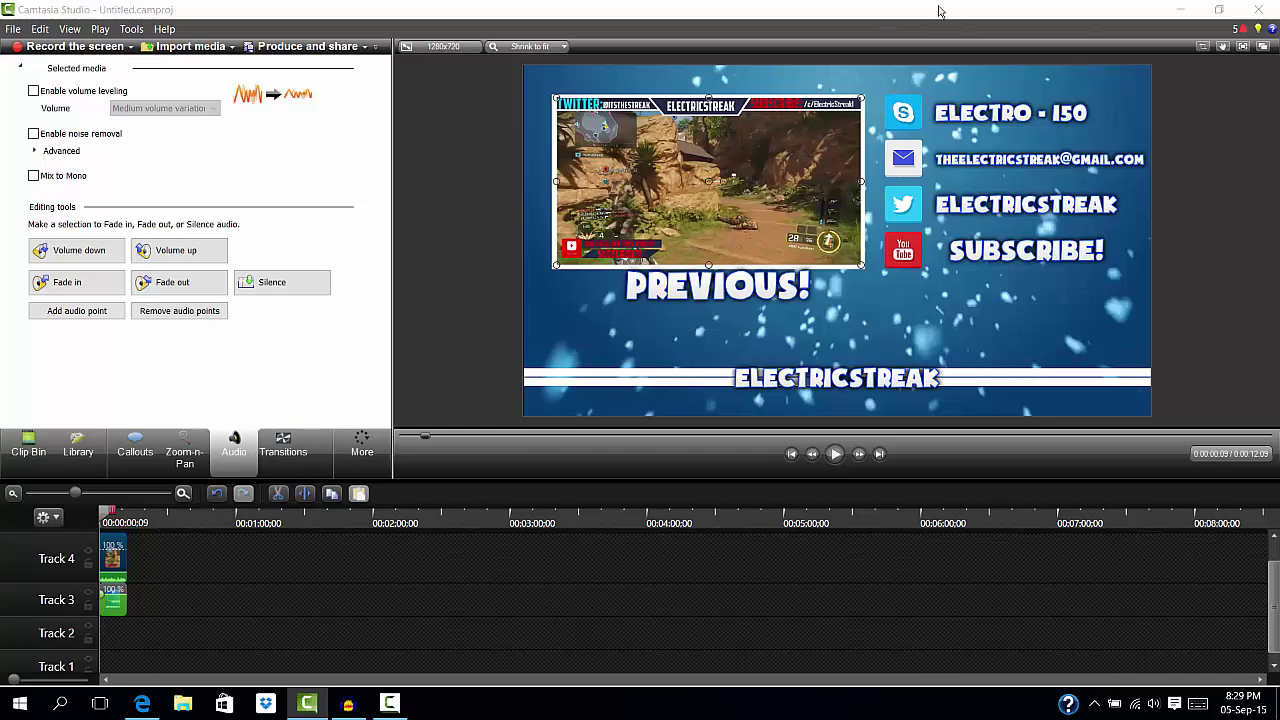
# Play back the framed outro, then minimise Camtasia to show the desktop
pyautogui.click(835, 455)
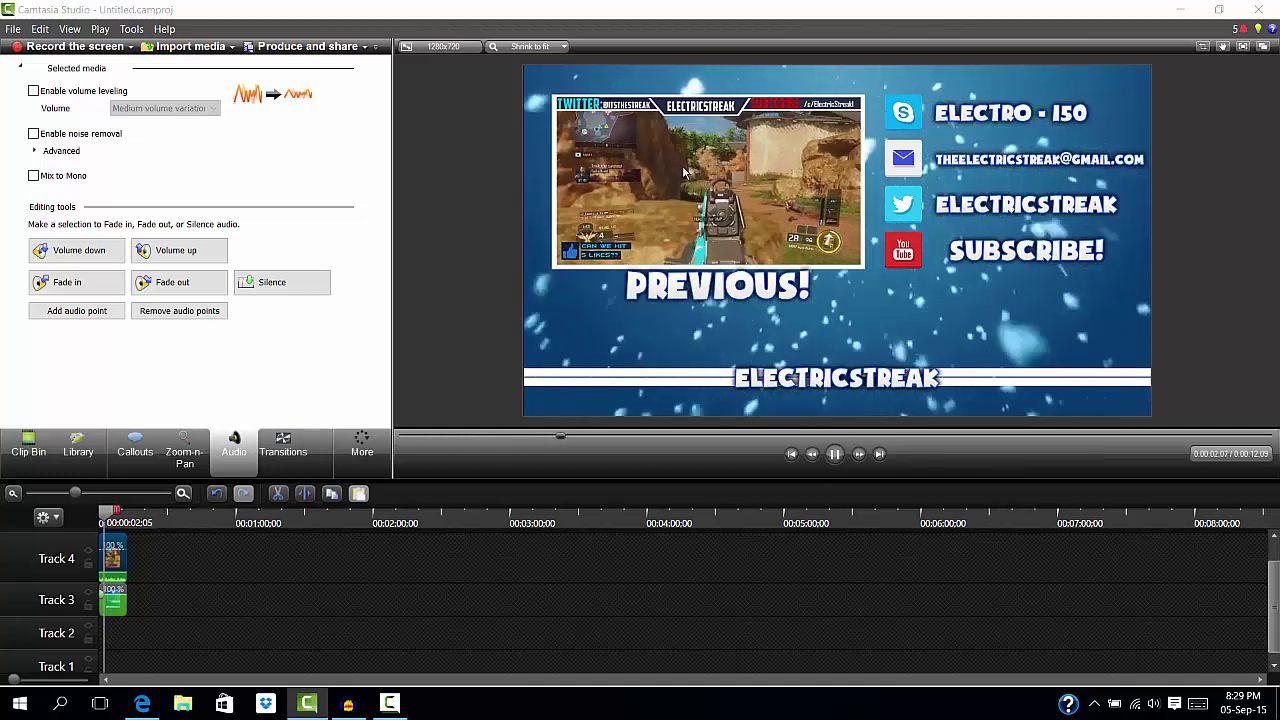
pyautogui.click(833, 456)
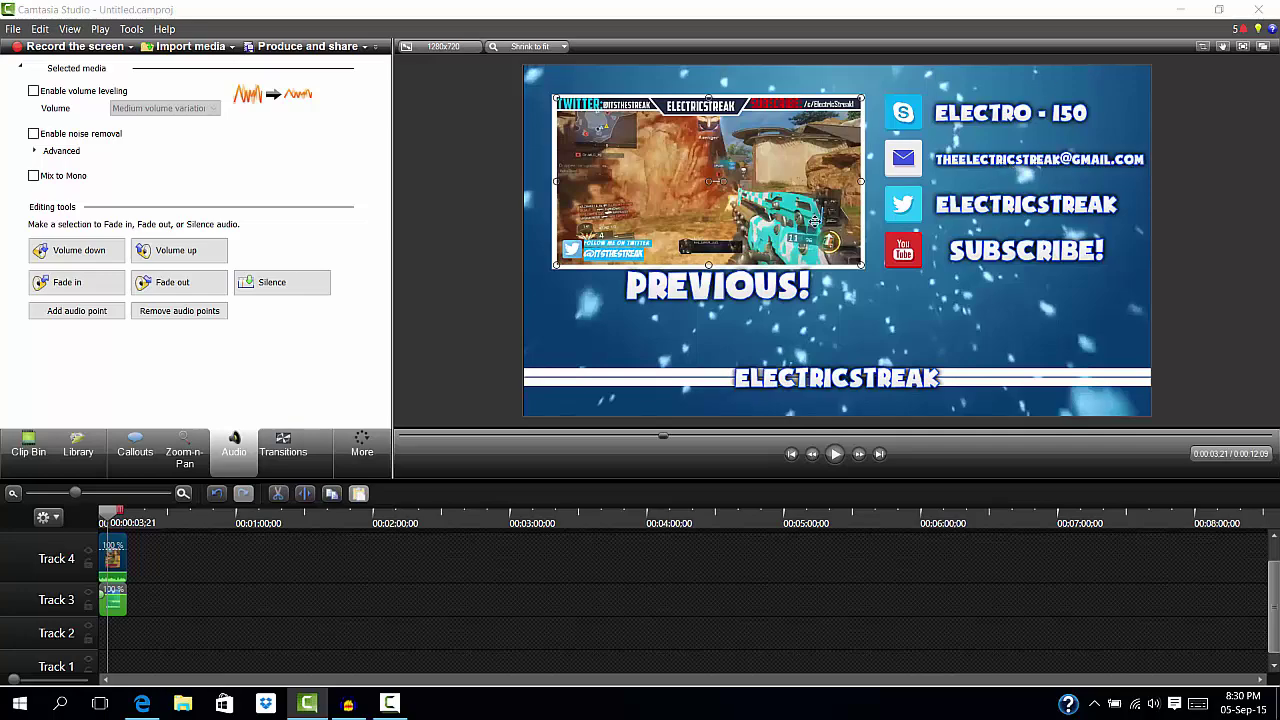
pyautogui.click(1182, 9)
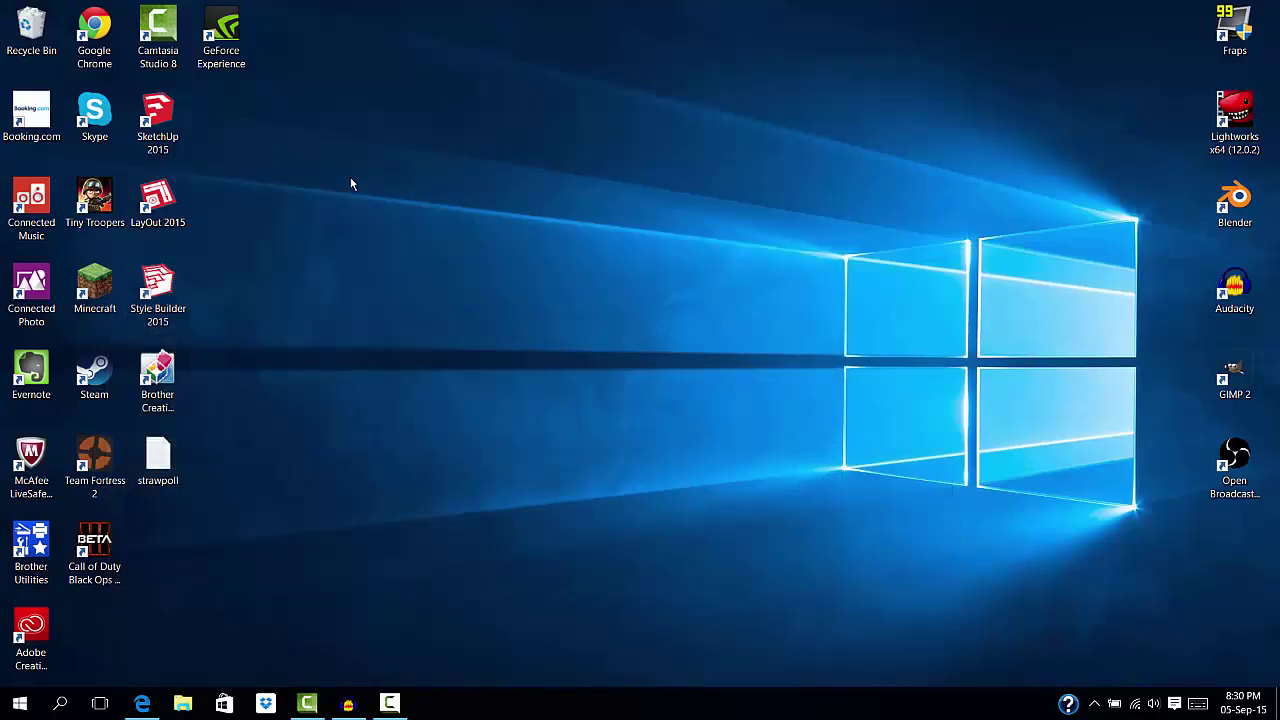
pyautogui.moveTo(273, 28); pyautogui.dragTo(1146, 645)
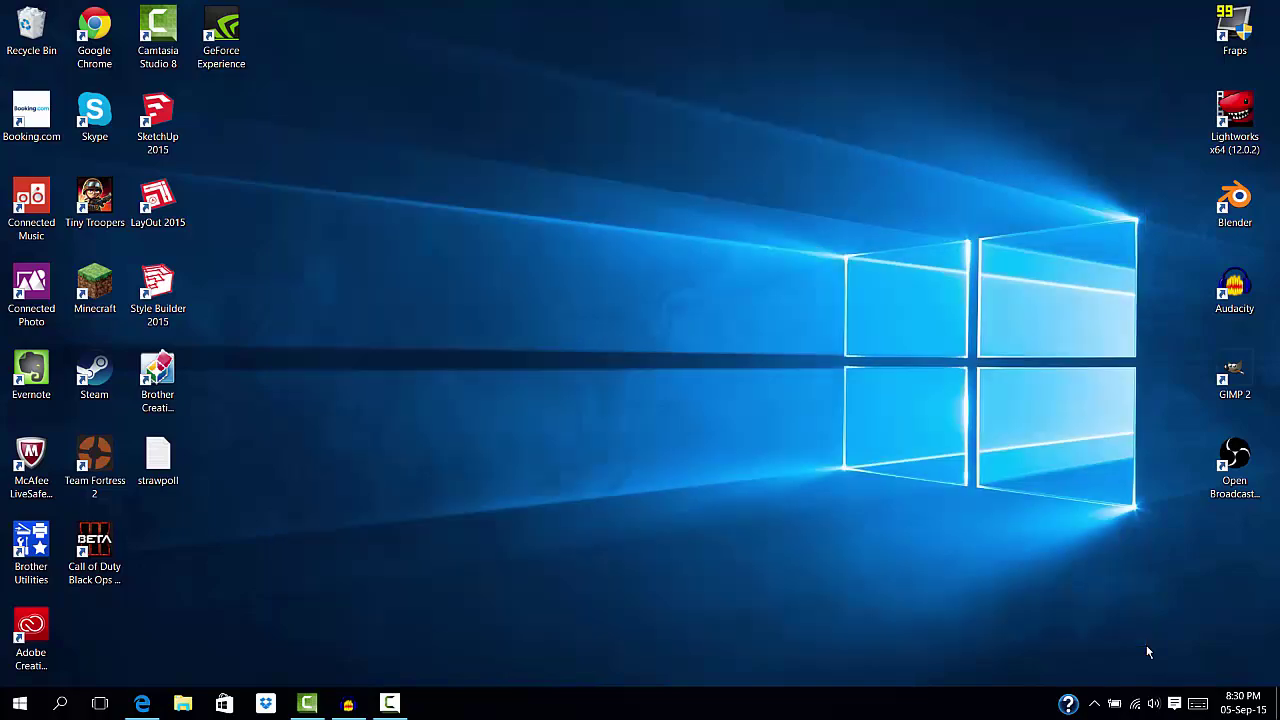
# Stop the Audacity recording and delete the audio from 3:03.3 to 3:06.2
pyautogui.click(348, 703)
pyautogui.press('space')
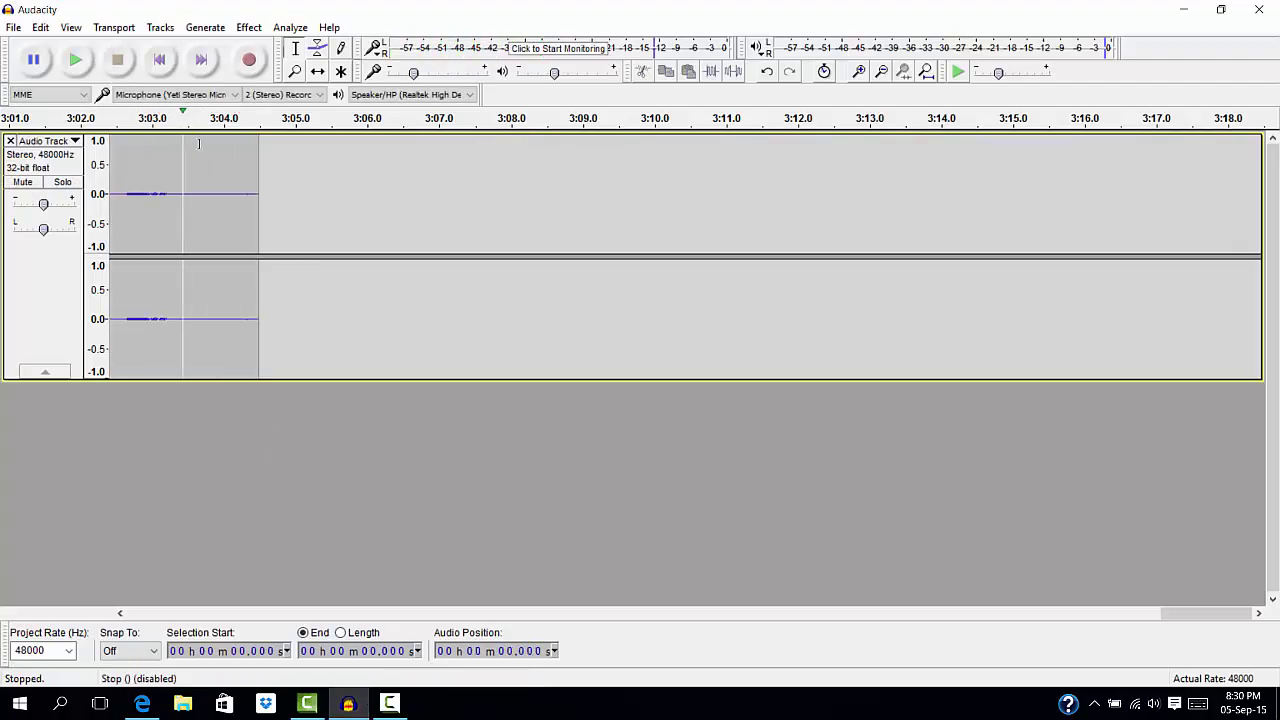
pyautogui.moveTo(175, 187); pyautogui.dragTo(385, 178)
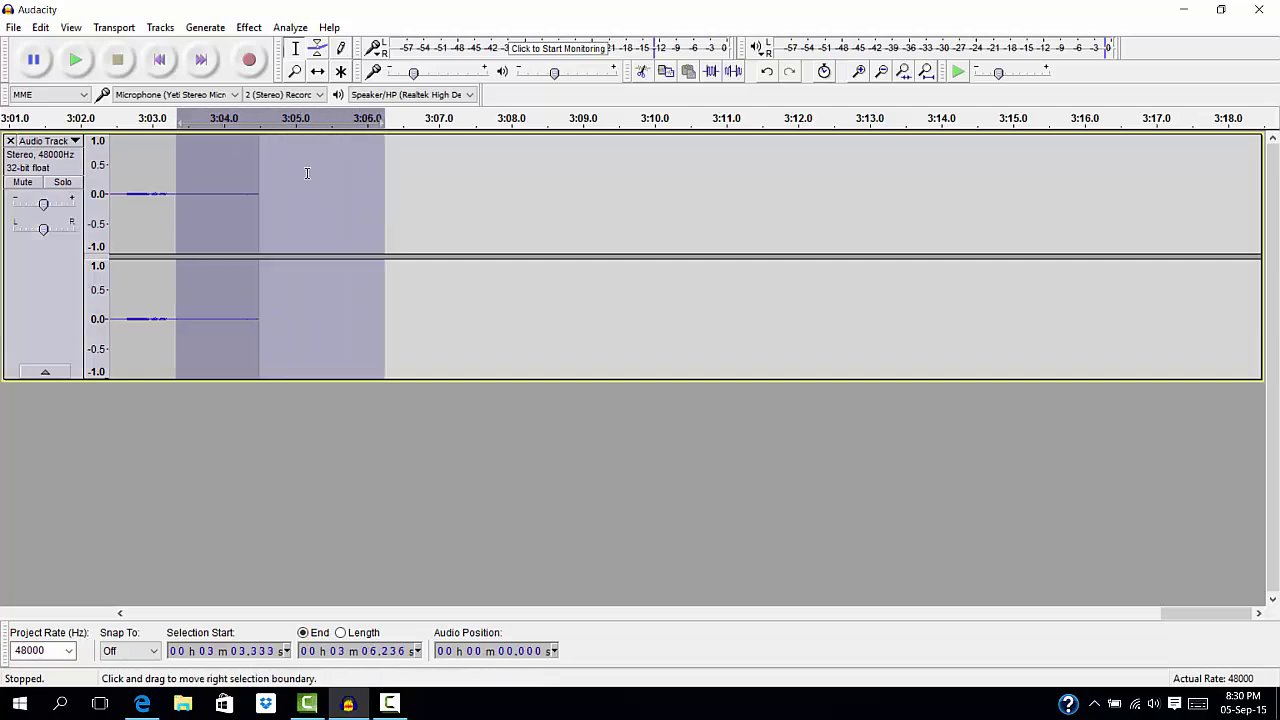
pyautogui.press('Delete')
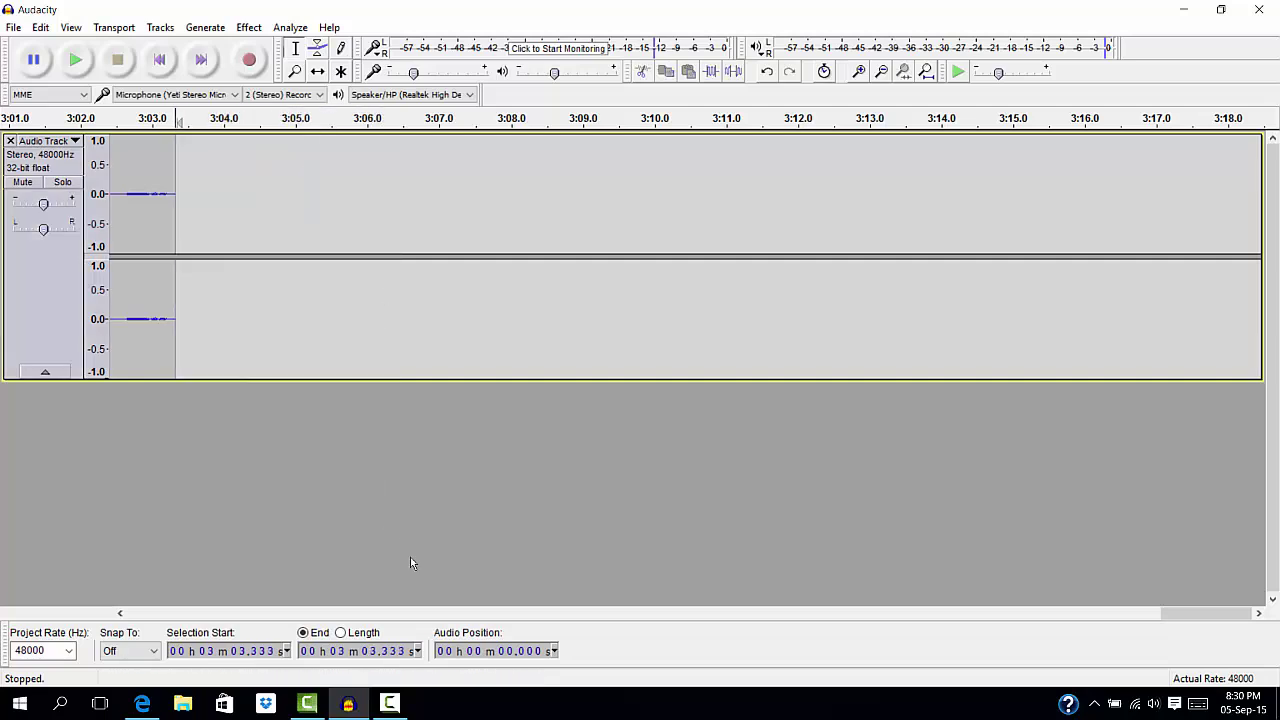